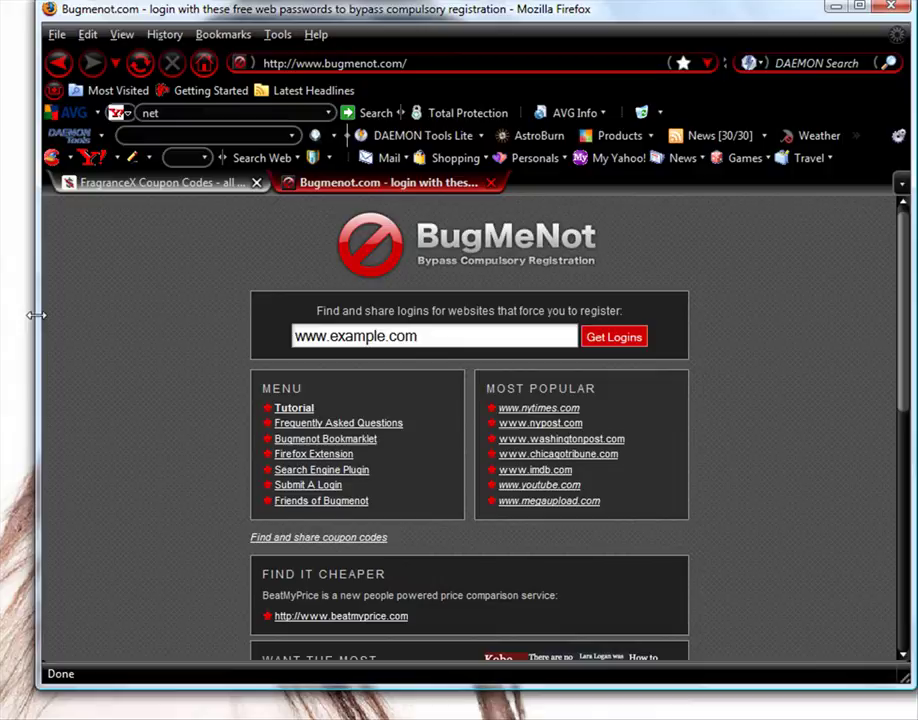
left_click_drag(36, 316, 10, 316)
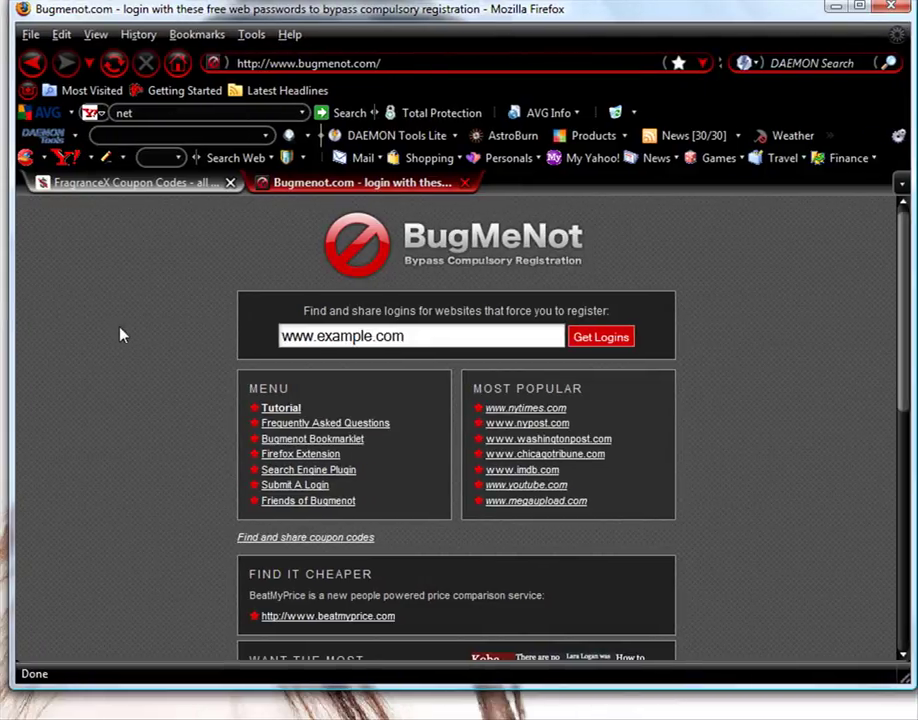
left_click_drag(16, 340, 46, 340)
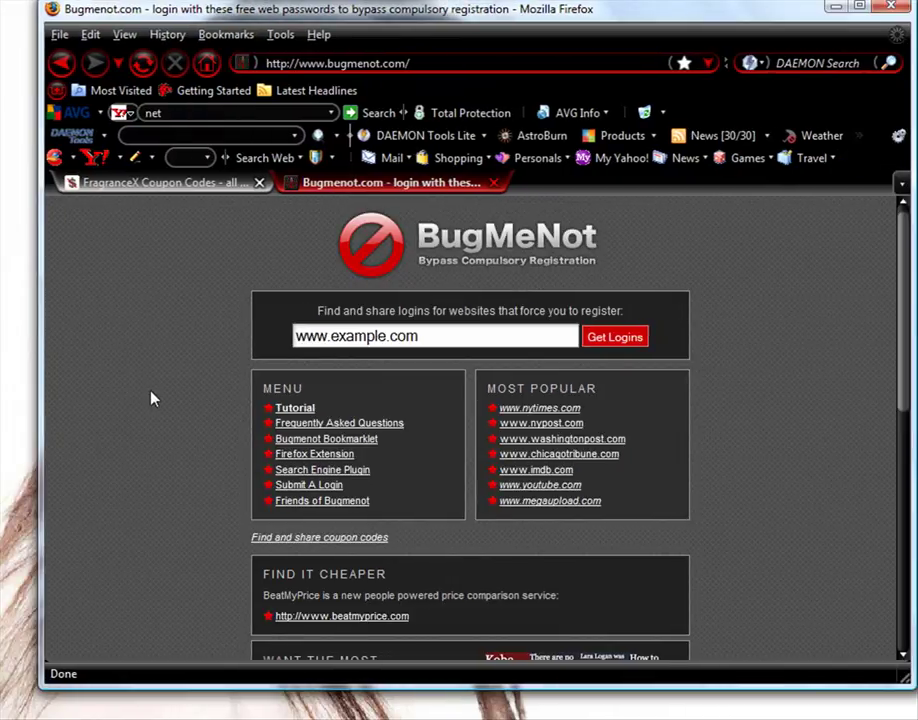
scroll(152, 398, "down", 3)
scroll(152, 398, "up", 3)
left_click(409, 336)
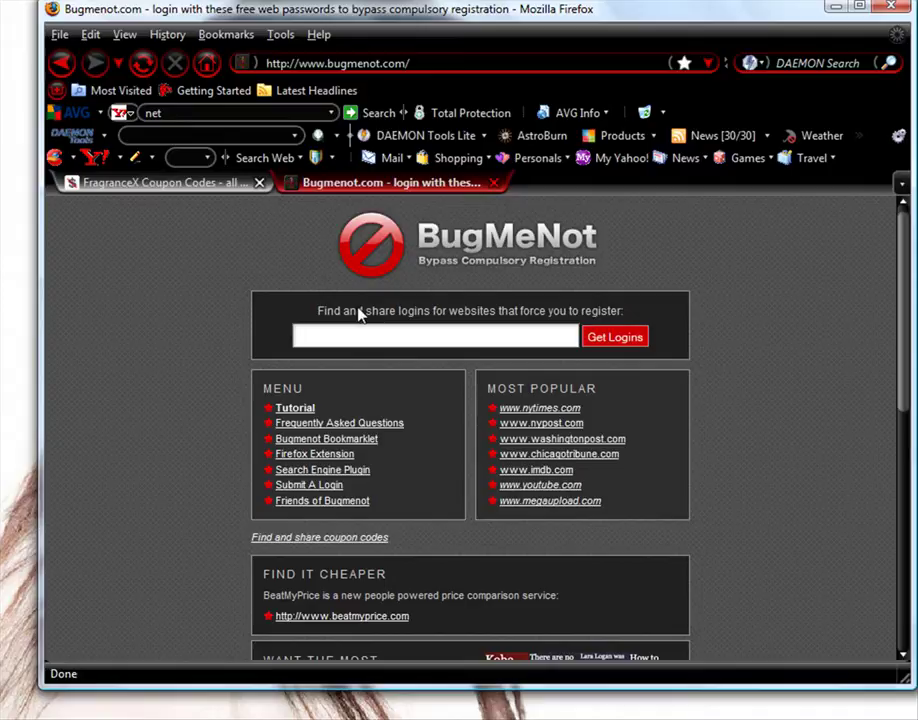
type("www.")
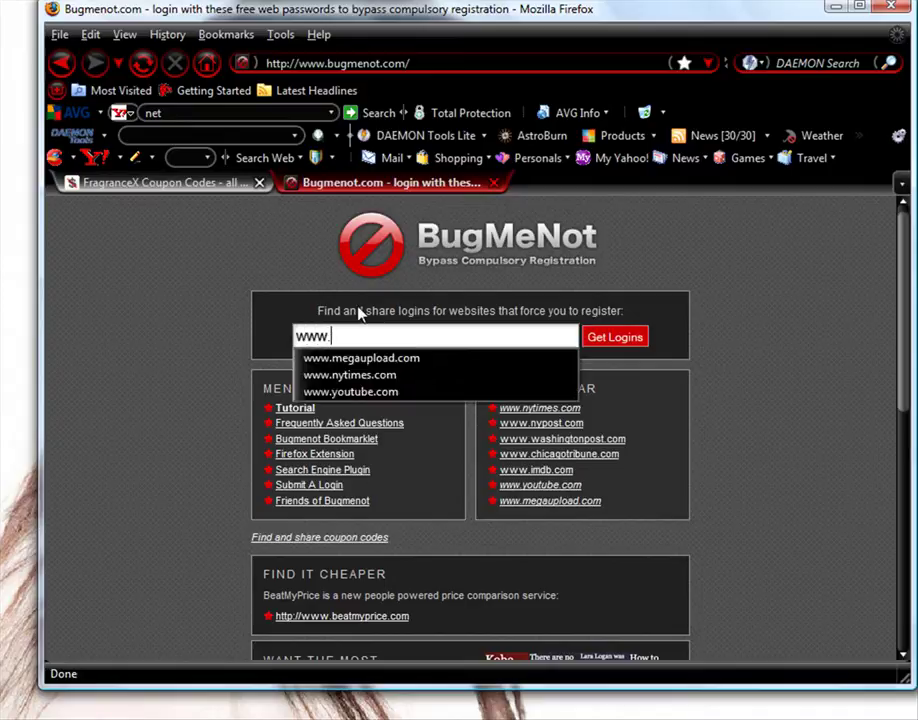
type("nytim")
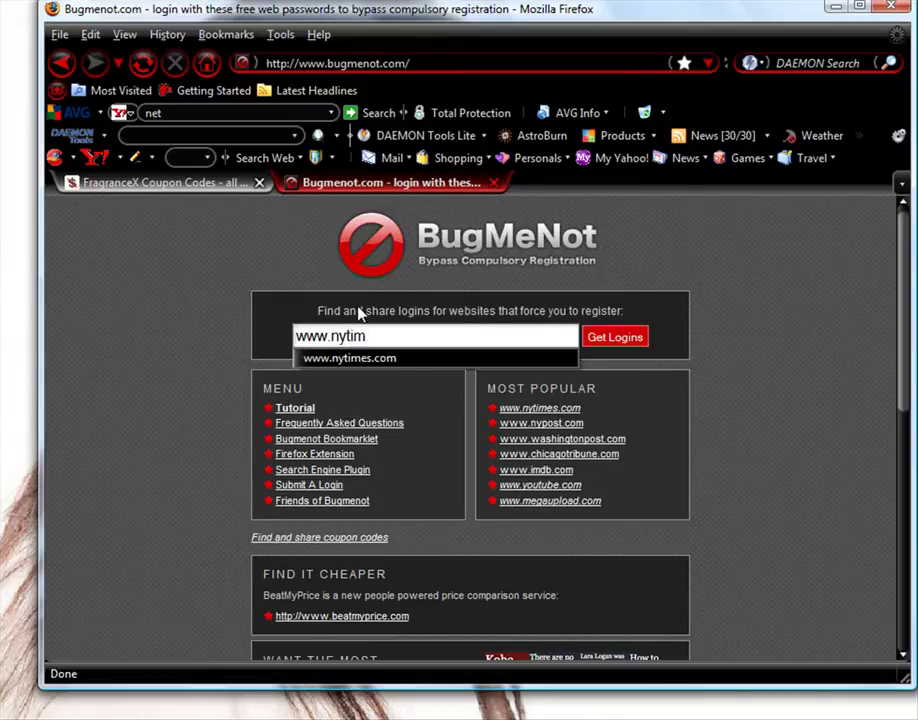
type("es.com")
key("Return")
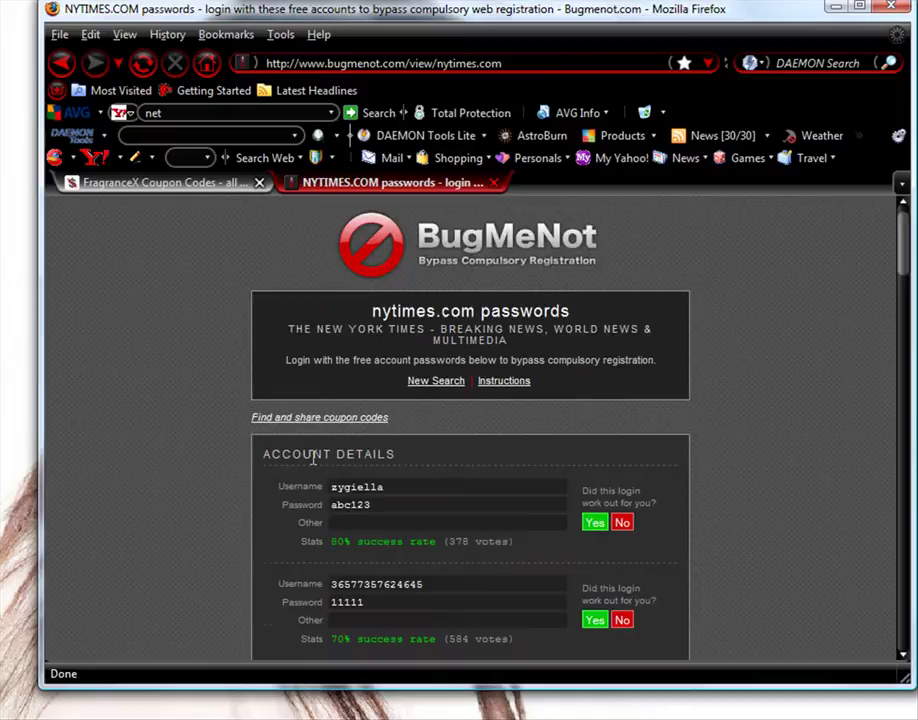
scroll(300, 400, "down", 2)
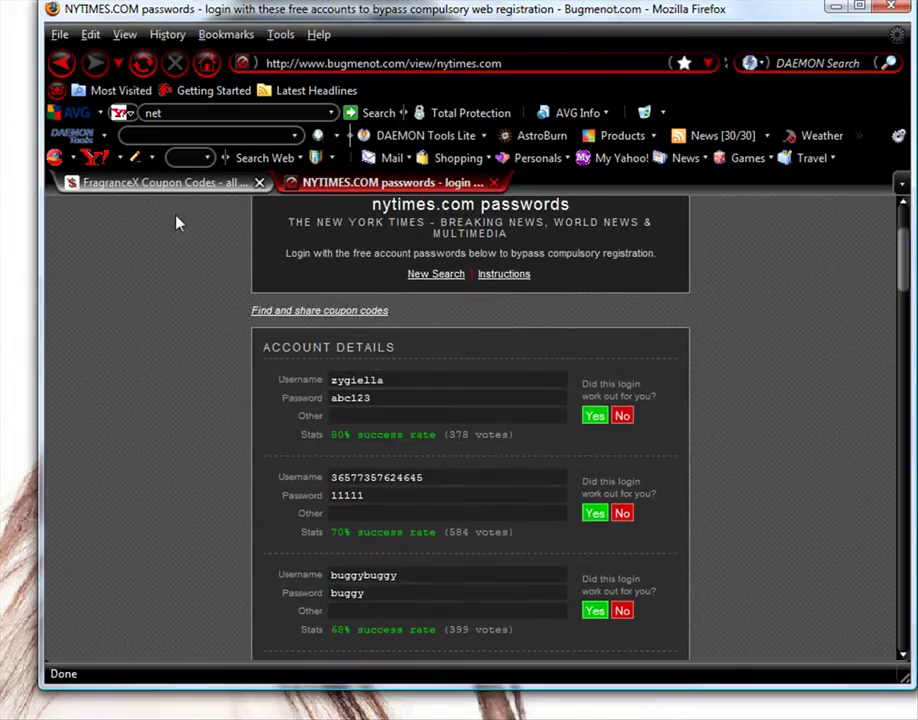
- Open nytimes.com in a new tab, log out, and bring up its login page
key("ctrl+t")
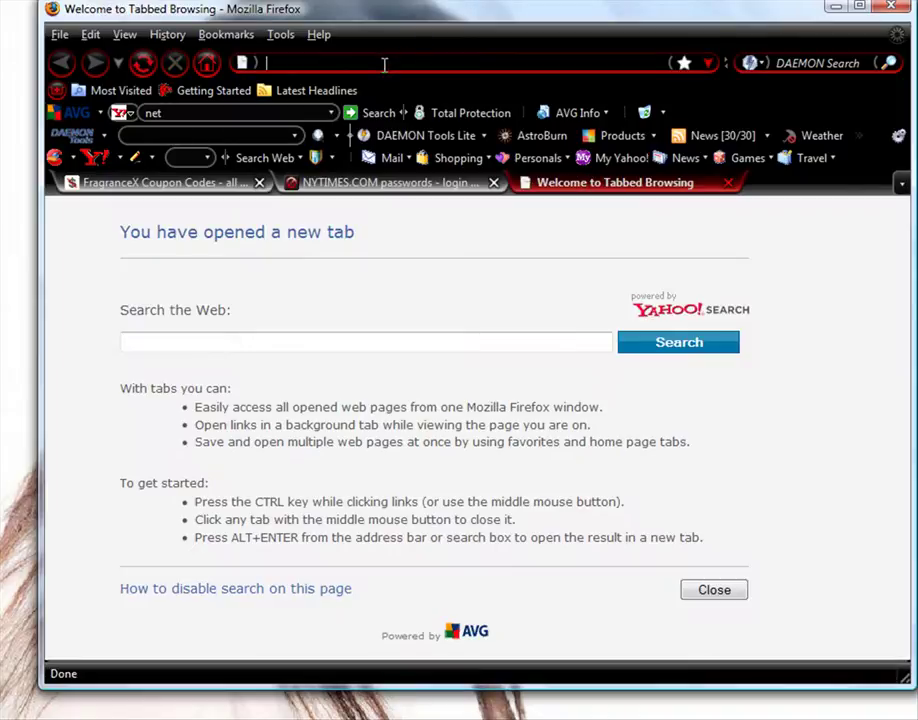
type("ny")
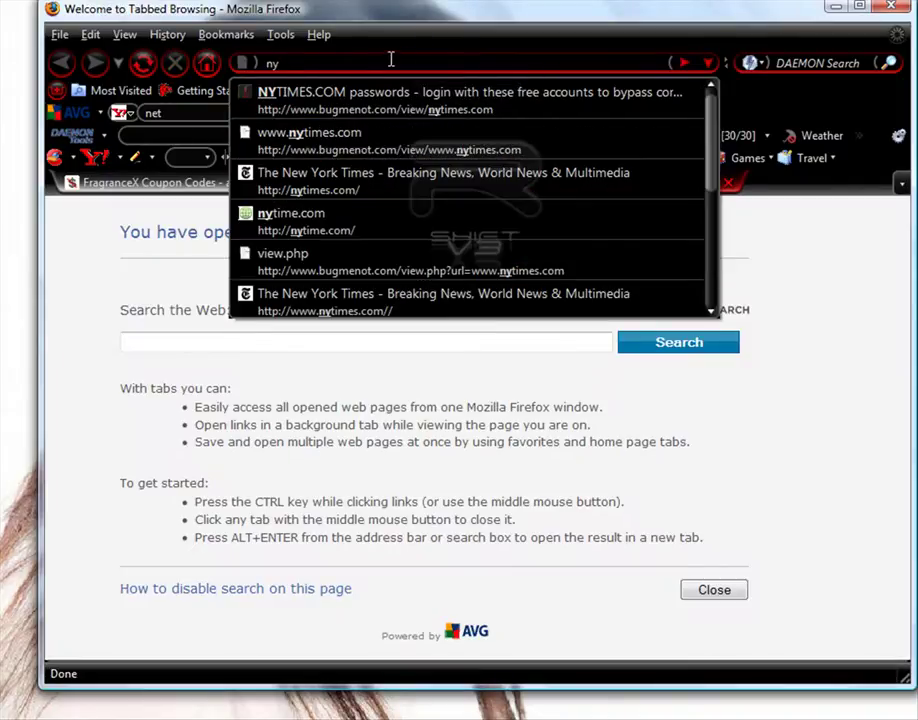
key("Down")
key("Down")
key("Down")
key("Return")
scroll(520, 400, "down", 3)
scroll(727, 294, "up", 3)
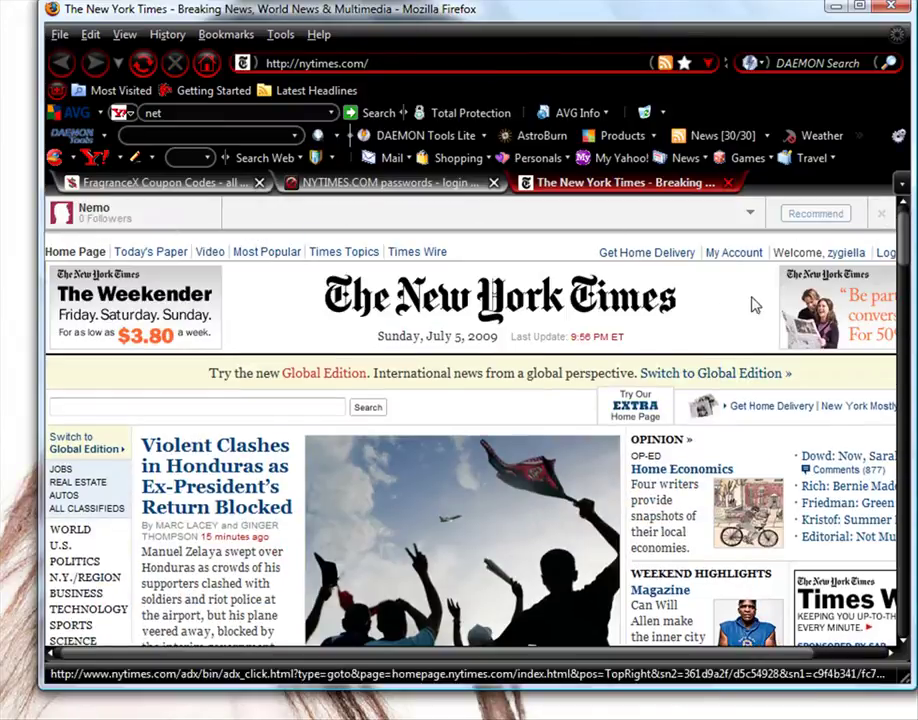
left_click(886, 252)
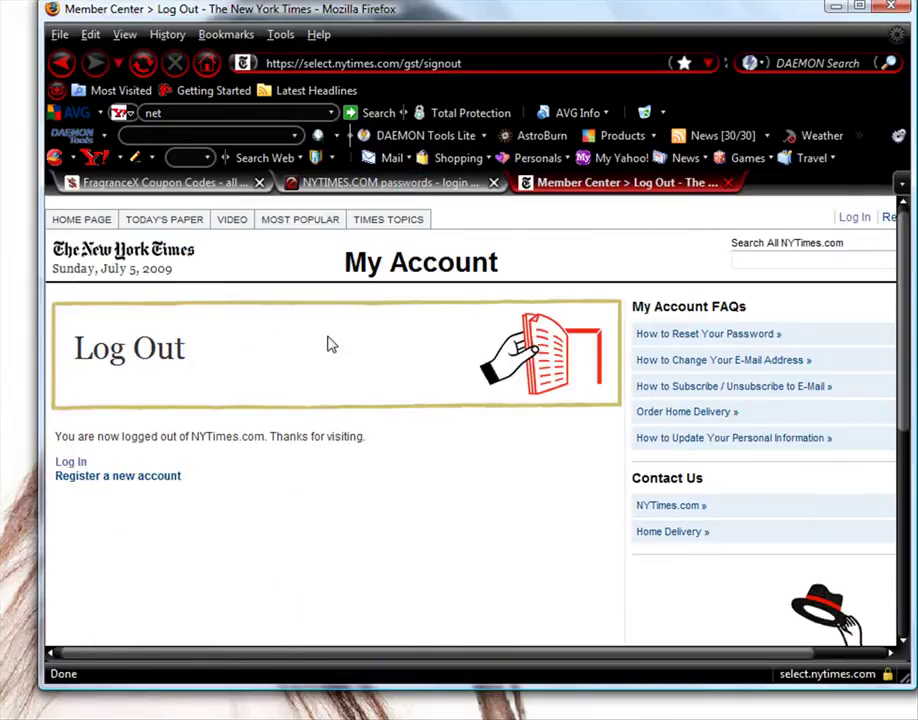
left_click(854, 216)
- Copy the first BugMeNot username, zygiella, into the Times Member ID field
left_click(437, 185)
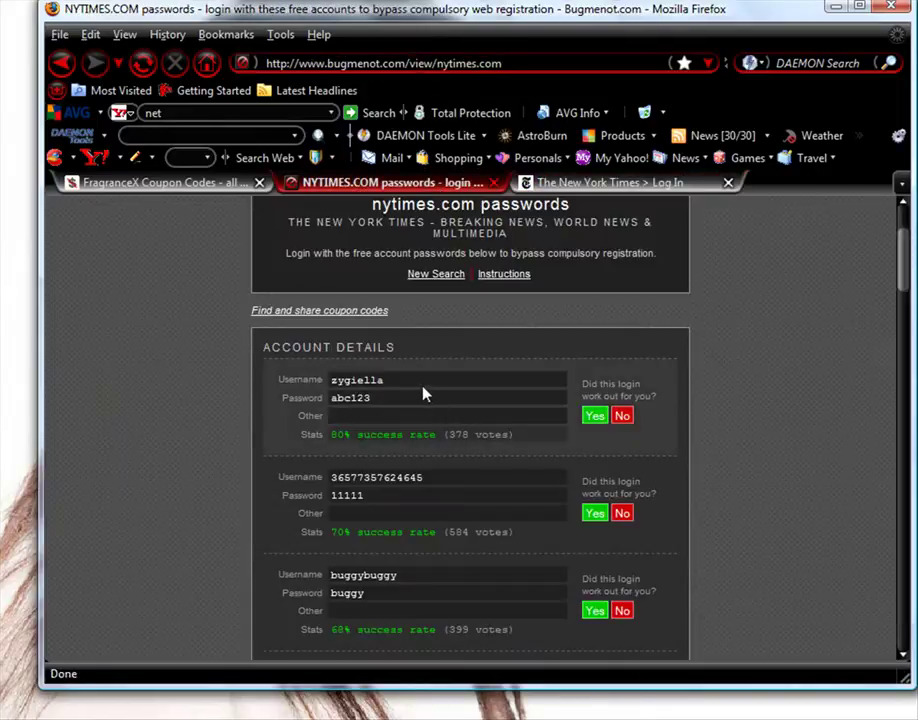
left_click_drag(385, 379, 332, 379)
right_click(335, 379)
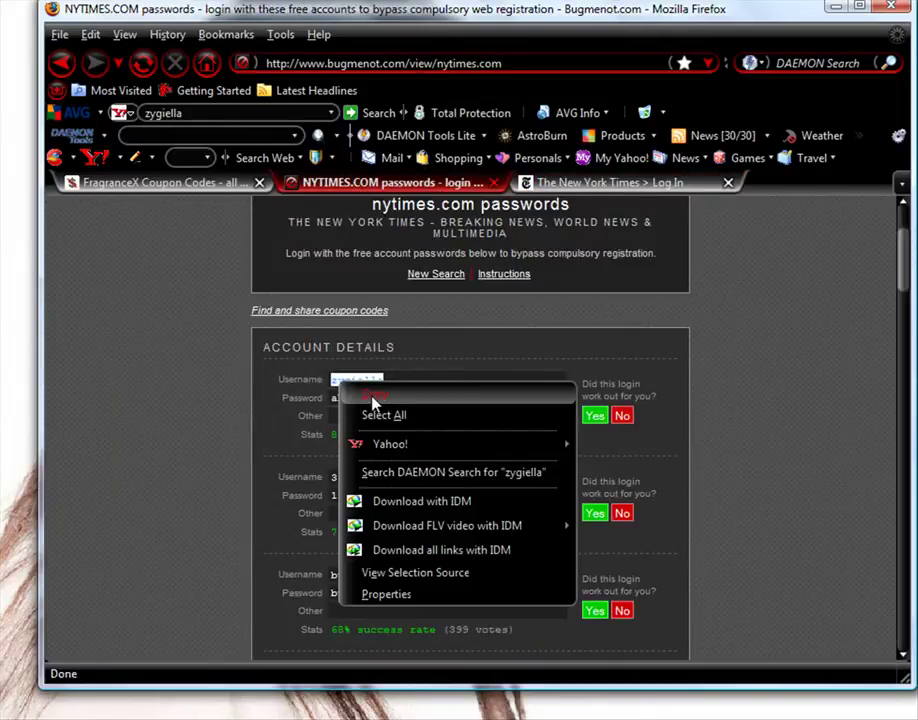
left_click(371, 394)
left_click(600, 182)
left_click(600, 451)
right_click(600, 451)
left_click(629, 525)
- Copy the first shared password from the BugMeNot logins page
left_click(390, 182)
double_click(350, 397)
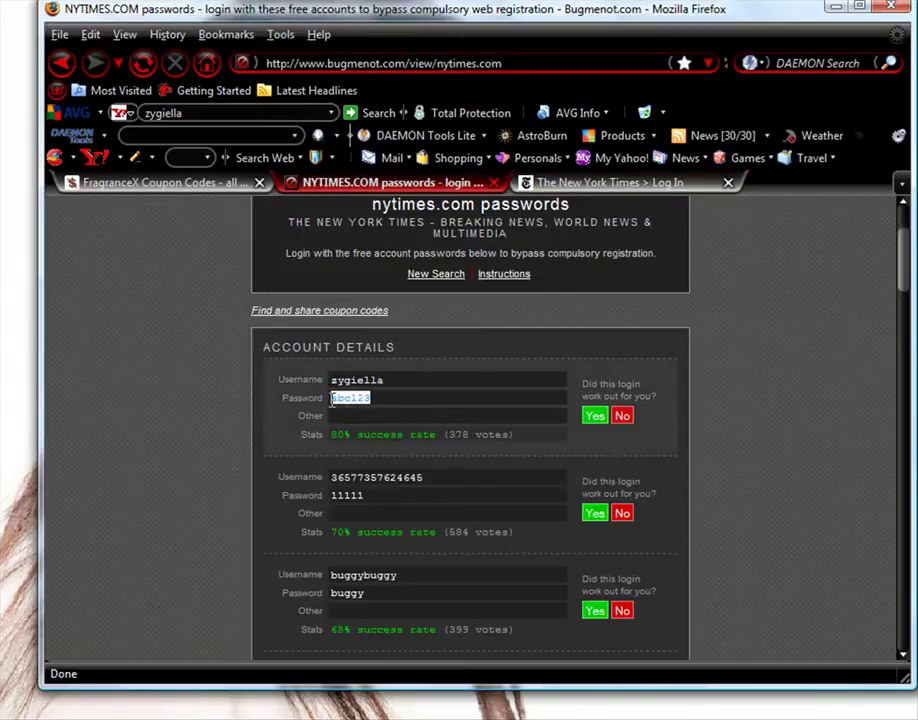
right_click(350, 397)
left_click(371, 414)
left_click(610, 182)
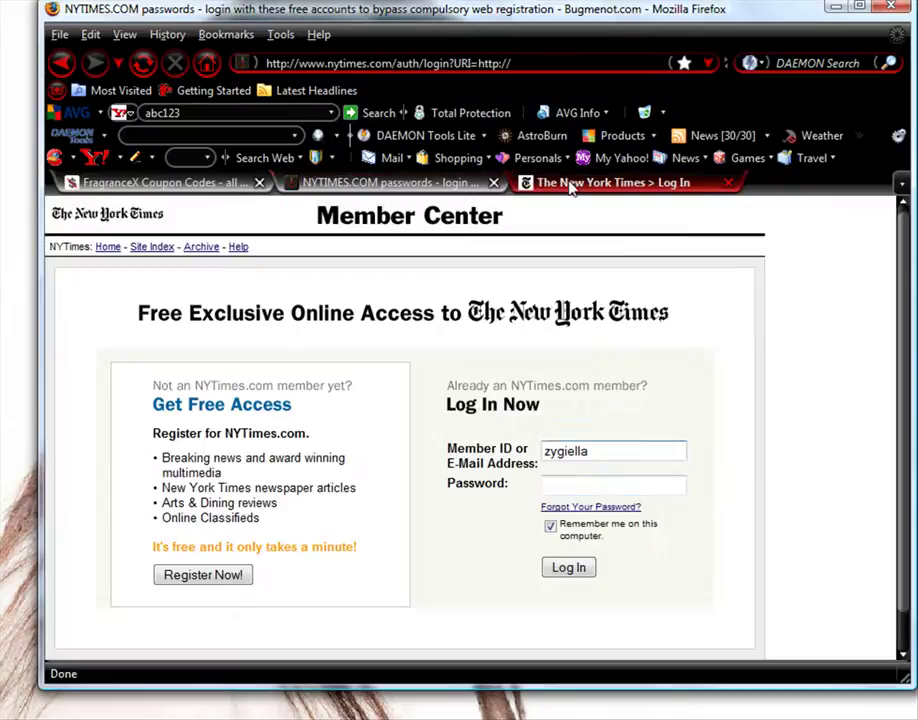
right_click(612, 484)
left_click(655, 565)
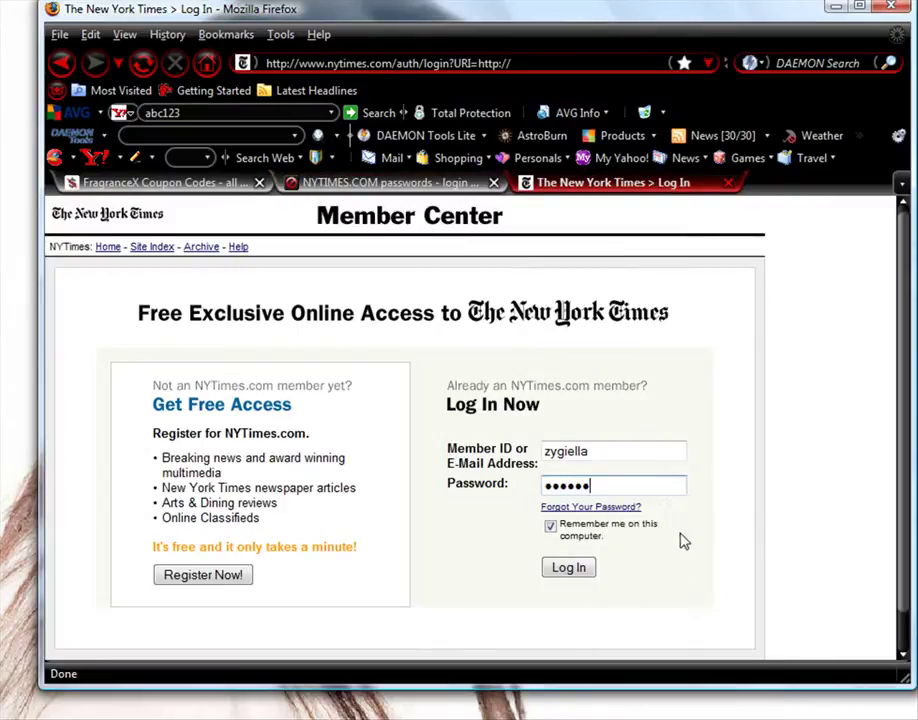
left_click(550, 526)
scroll(500, 524, "down", 1)
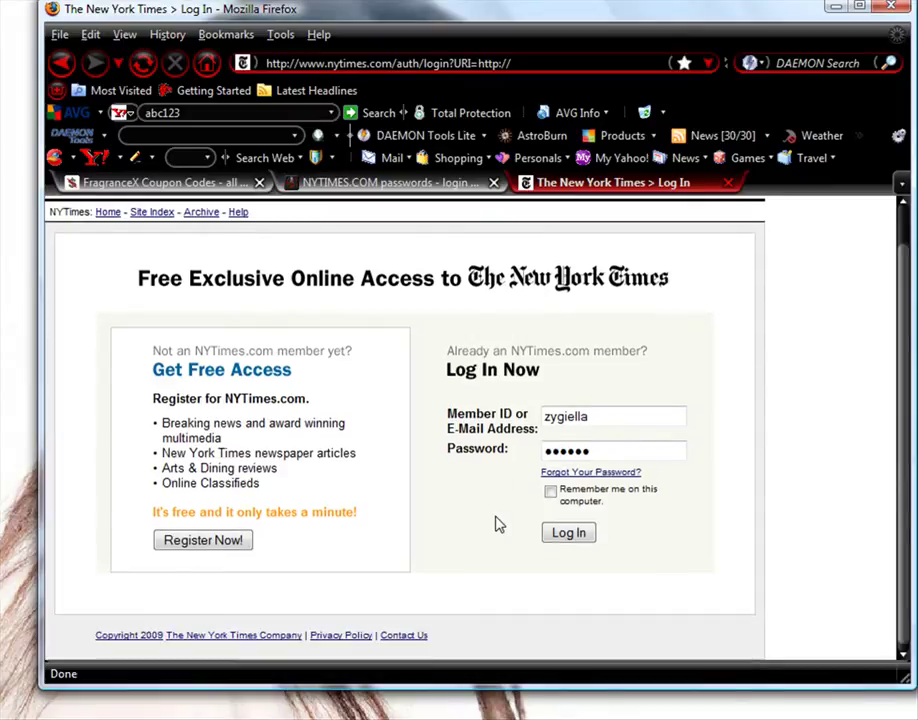
left_click(569, 533)
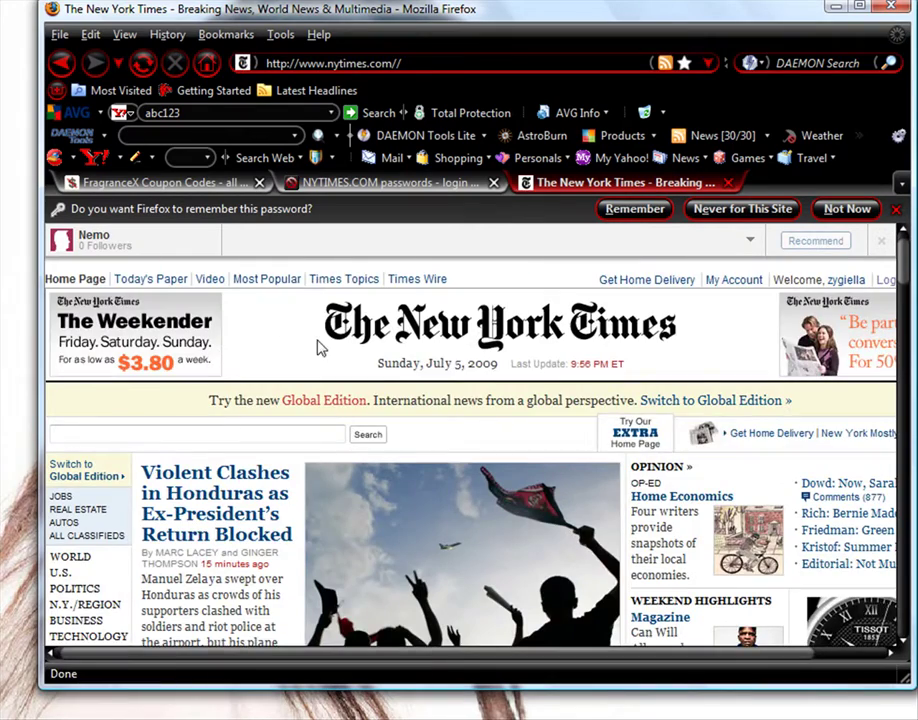
scroll(572, 540, "down", 5)
scroll(617, 418, "down", 5)
scroll(617, 418, "down", 5)
scroll(500, 450, "down", 5)
scroll(450, 480, "down", 5)
scroll(420, 500, "down", 5)
scroll(420, 500, "down", 5)
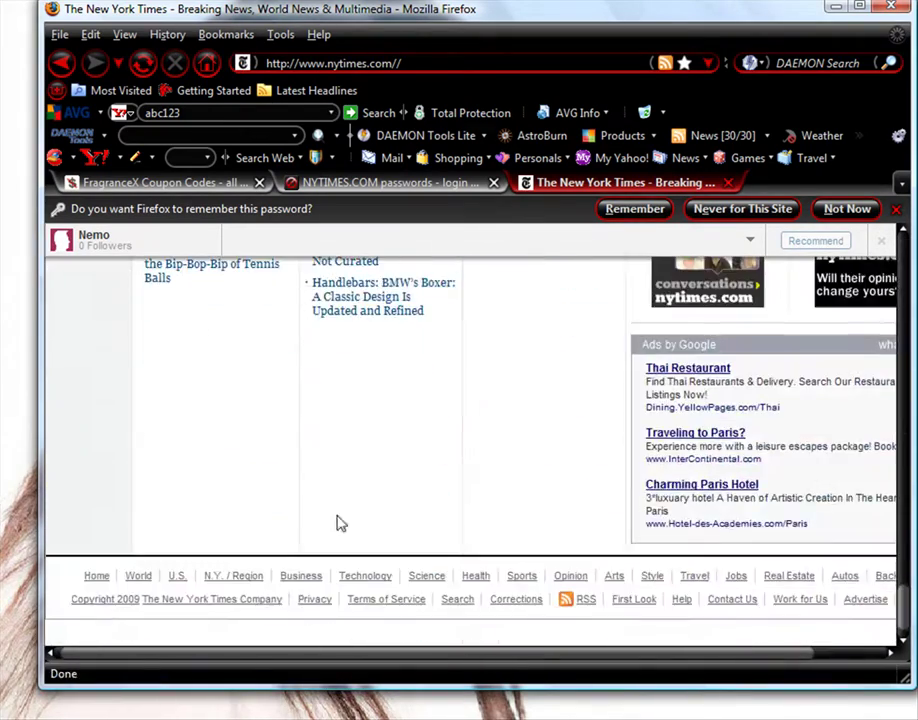
middle_click(425, 497)
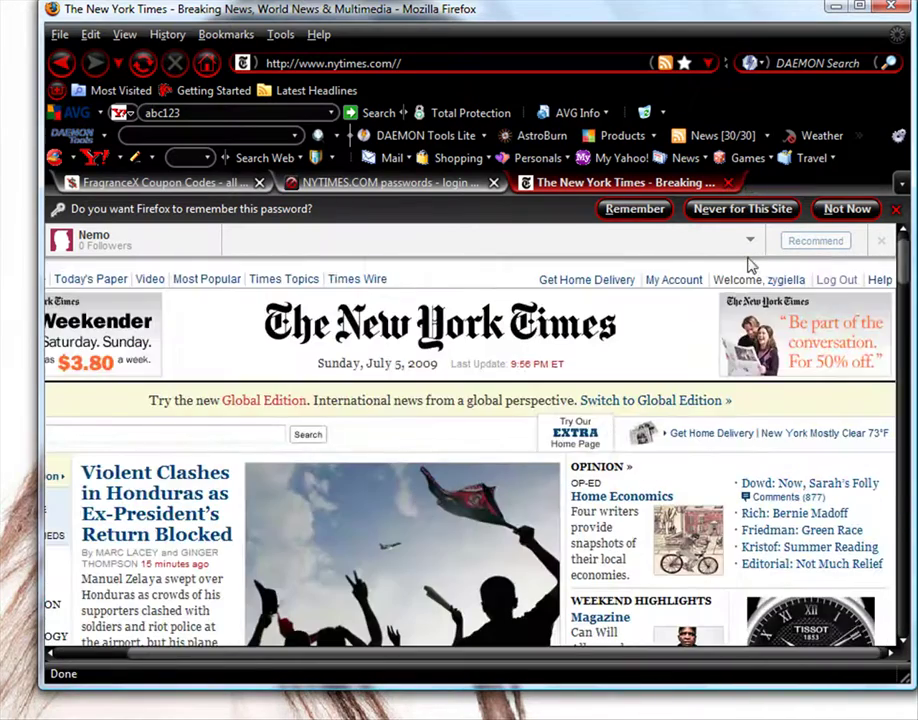
- Close the Times tab and vote Yes on the zygiella login on BugMeNot
left_click(730, 184)
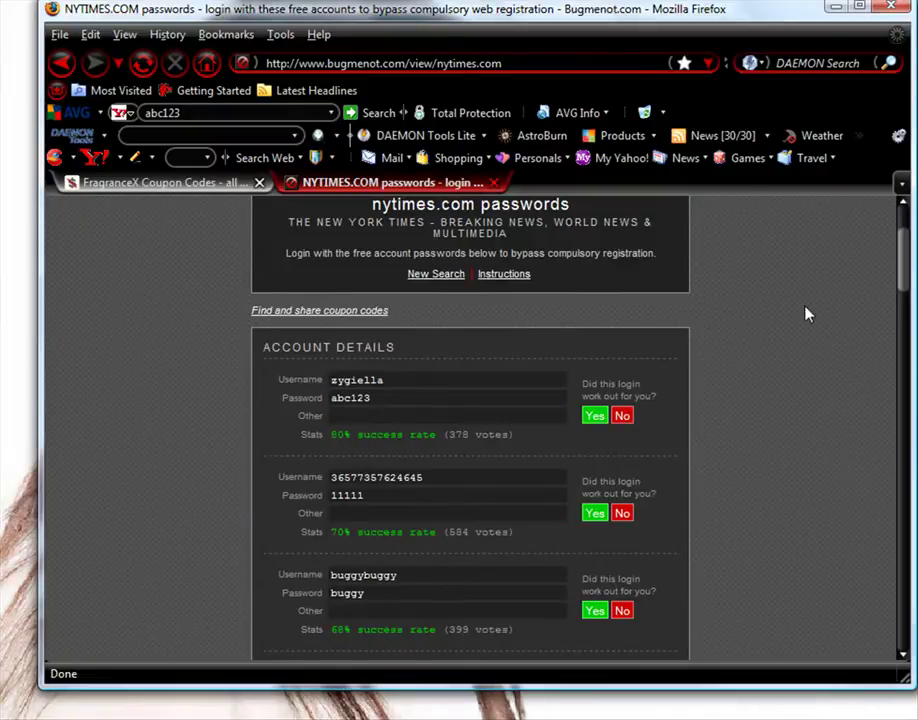
left_click_drag(294, 440, 530, 448)
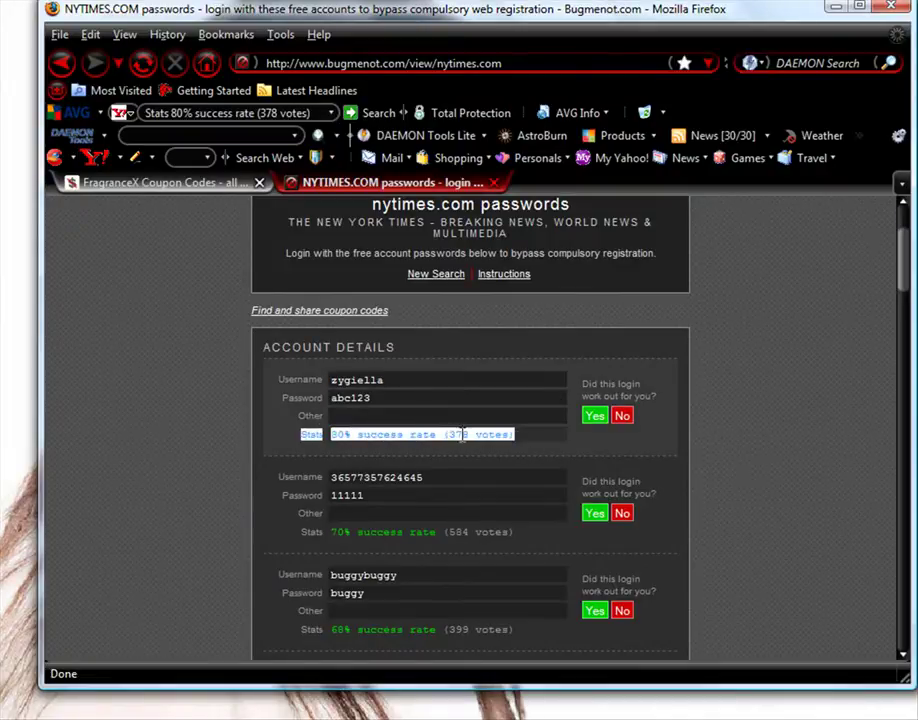
left_click(412, 434)
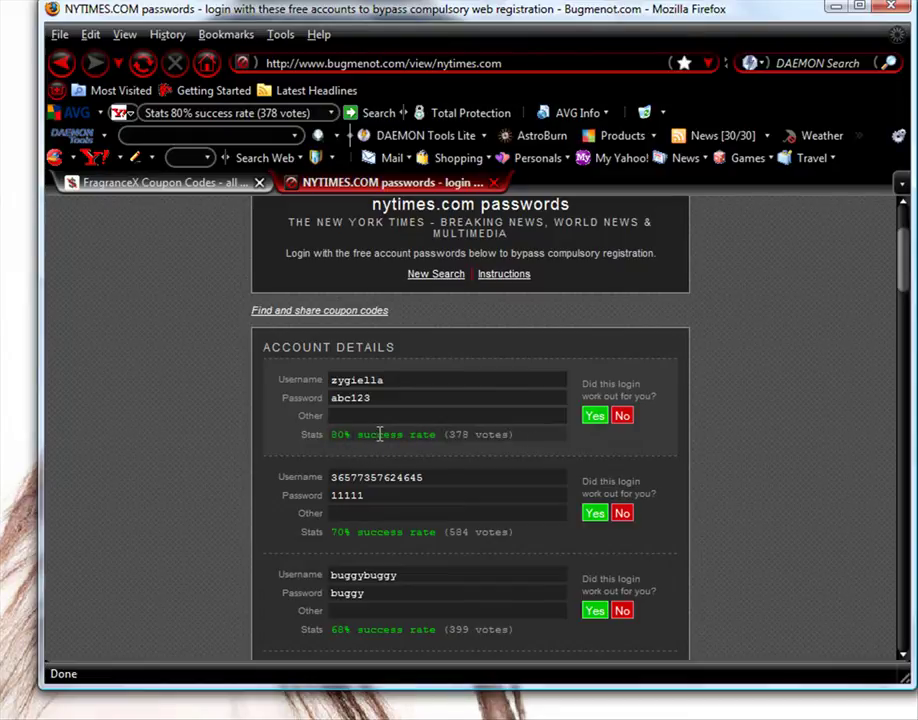
left_click(594, 416)
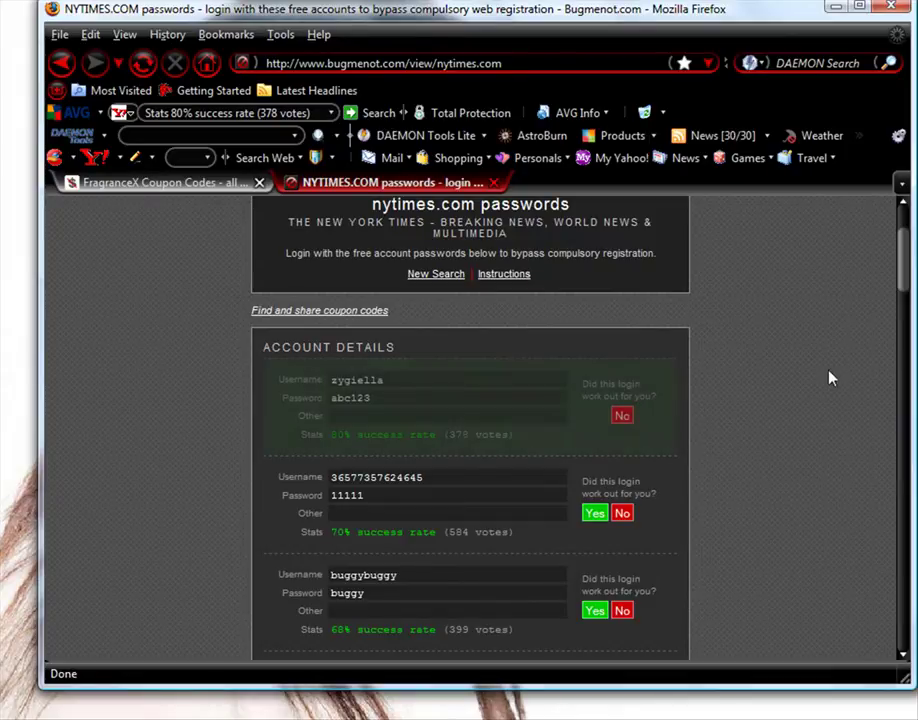
scroll(835, 370, "down", 3)
scroll(815, 360, "up", 3)
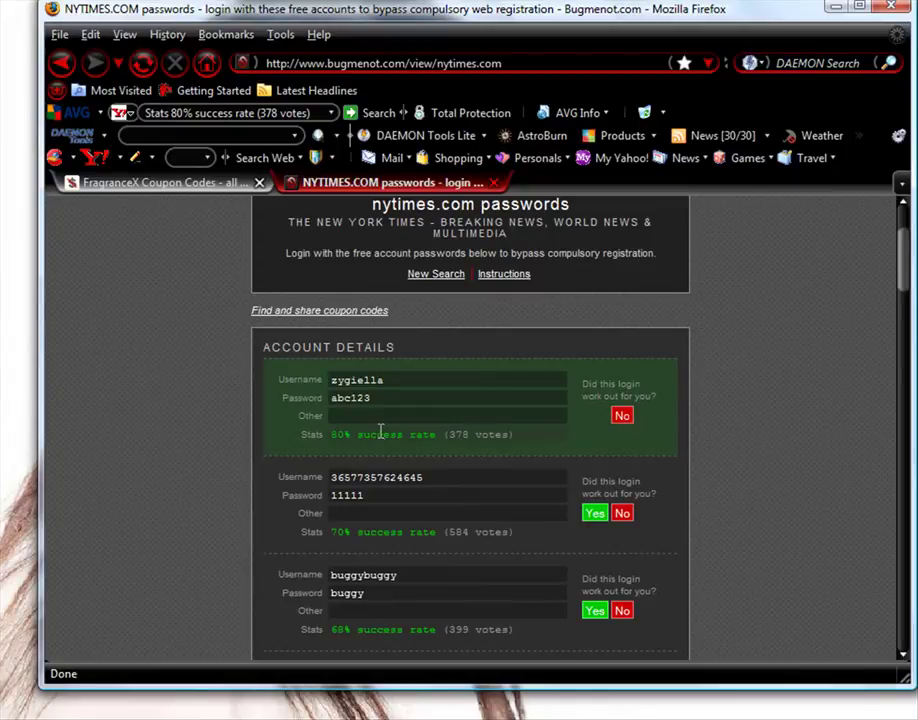
scroll(406, 422, "up", 3)
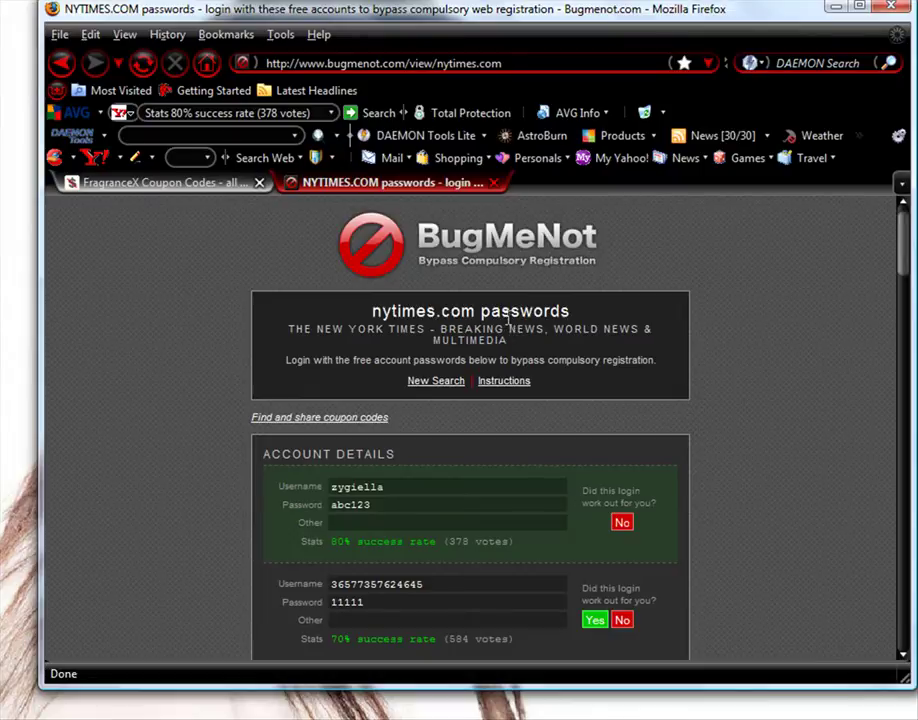
- Switch to the FragranceX coupon codes tab, briefly checking its address and the passwords tab
left_click(203, 186)
scroll(395, 372, "up", 3)
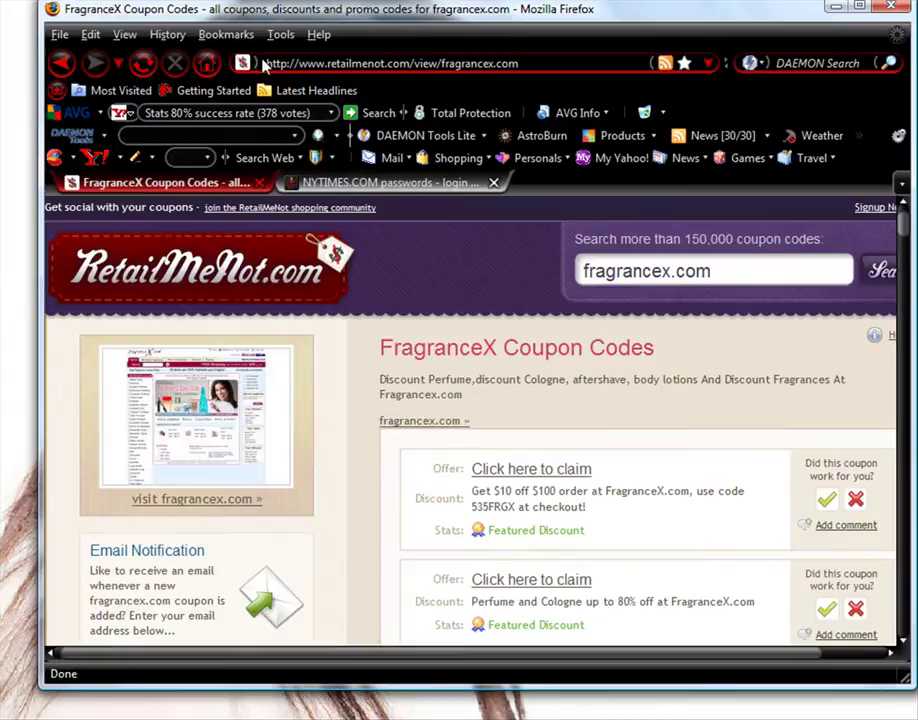
left_click_drag(413, 63, 266, 63)
left_click(430, 63)
left_click(380, 182)
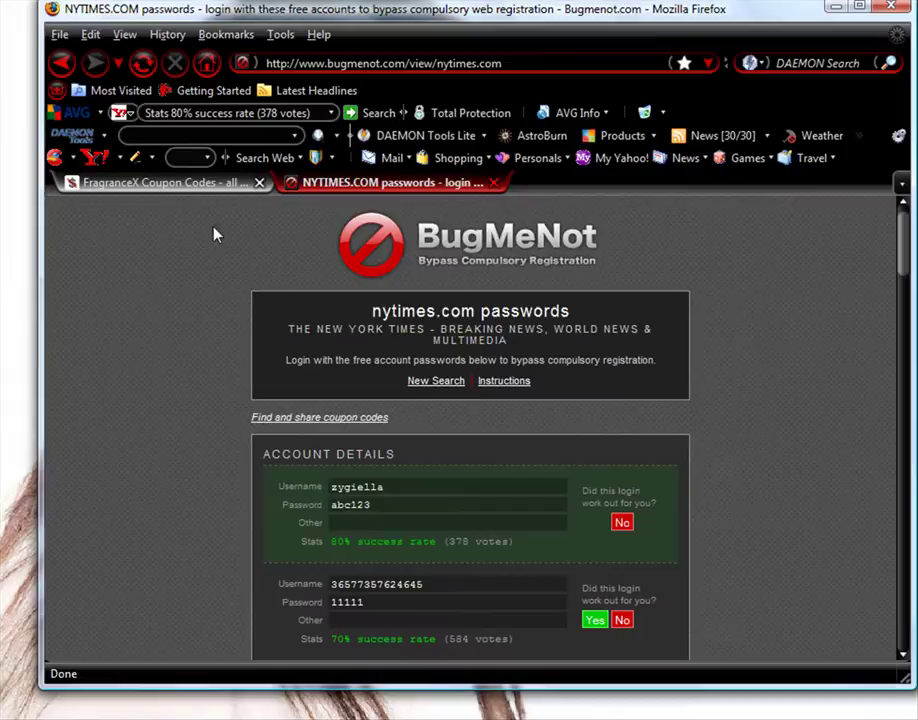
left_click(165, 182)
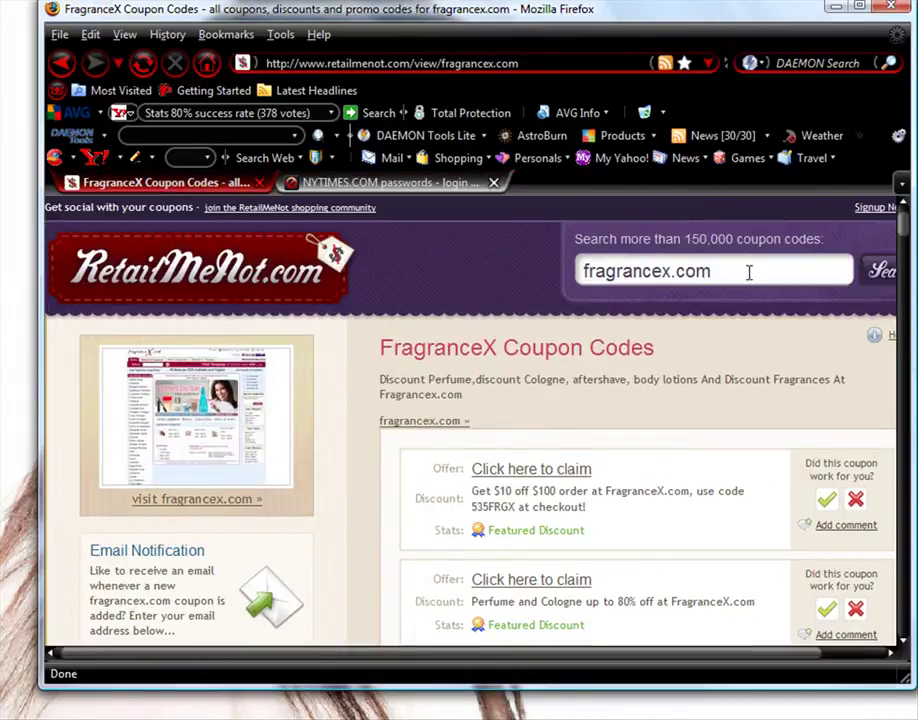
left_click_drag(350, 652, 400, 652)
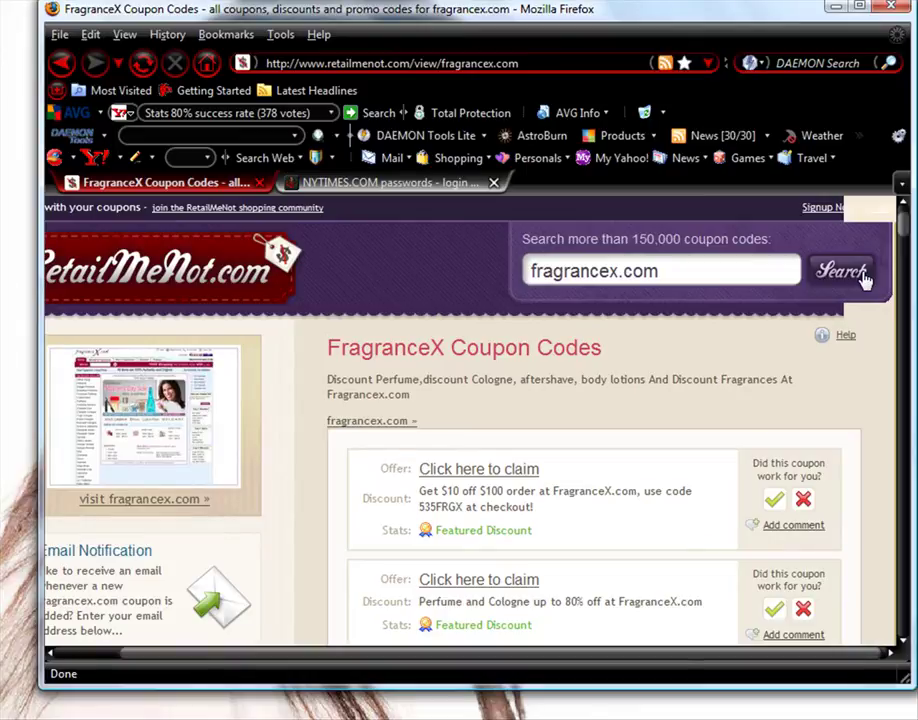
scroll(549, 481, "down", 2)
scroll(549, 481, "down", 4)
scroll(549, 481, "down", 2)
scroll(549, 481, "down", 3)
scroll(590, 505, "up", 3)
scroll(590, 480, "down", 1)
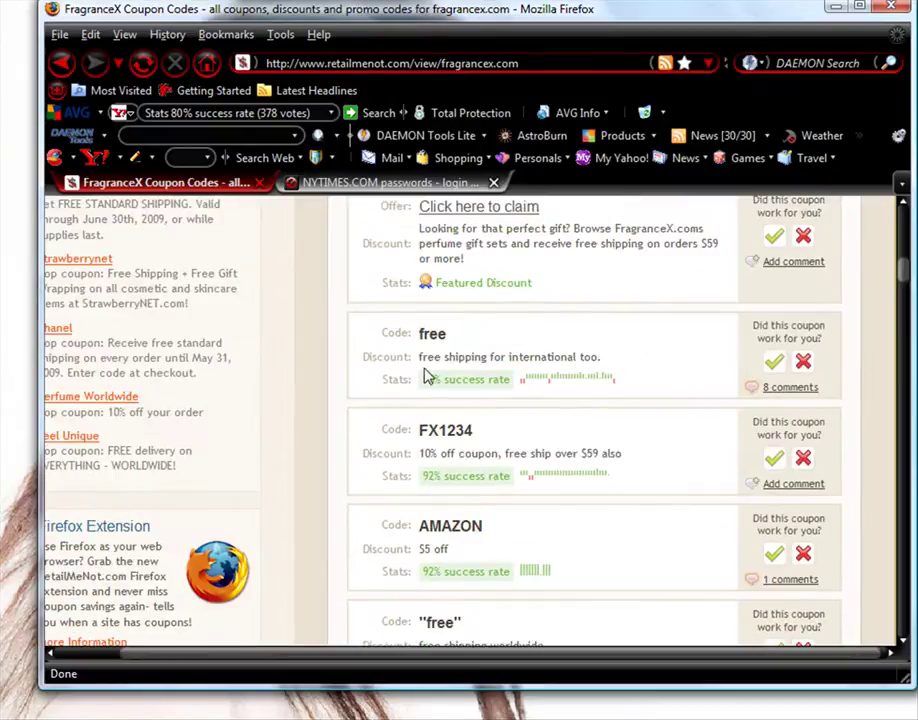
scroll(426, 355, "down", 1)
scroll(427, 351, "down", 1)
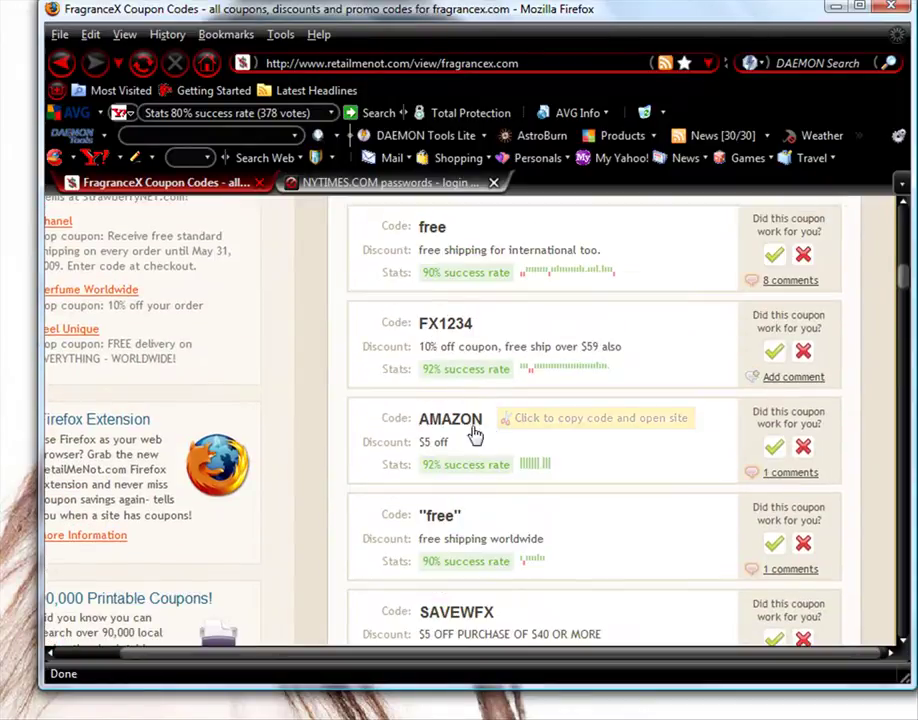
scroll(464, 428, "up", 3)
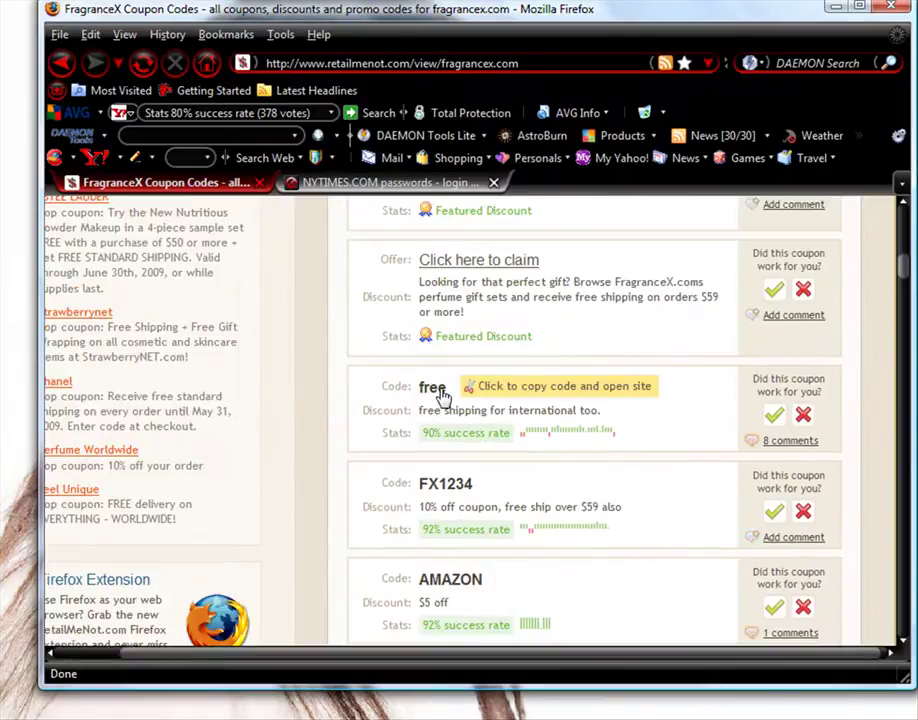
scroll(657, 432, "up", 3)
scroll(657, 432, "up", 3)
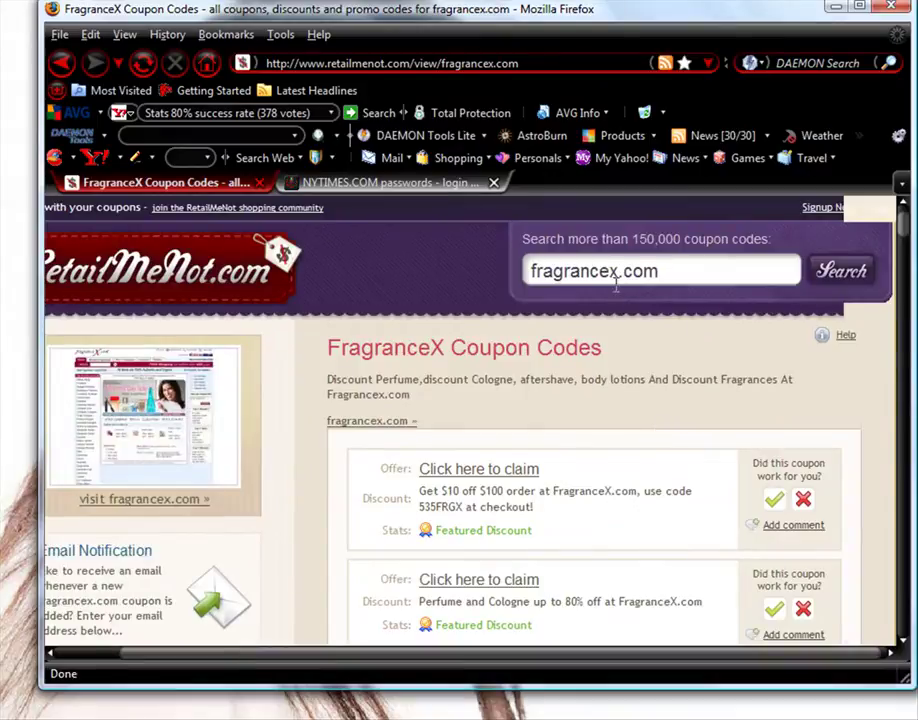
- Browse the FragranceX coupon list and its search box, then return to the nytimes.com passwords
left_click(676, 272)
left_click(417, 308)
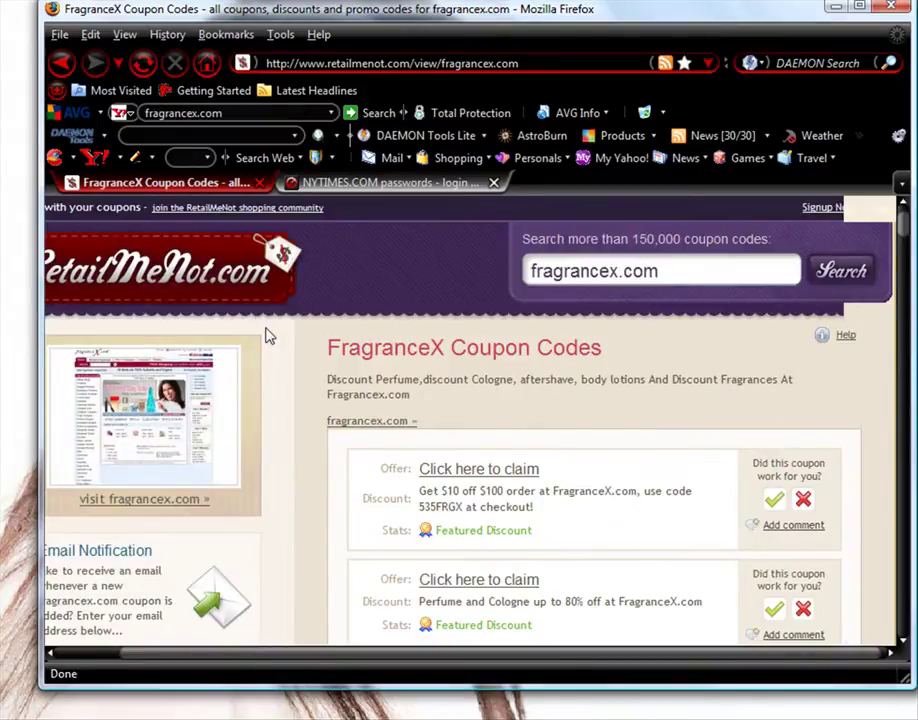
middle_click(478, 253)
left_click(549, 272)
- From BugMeNot's home page, open the beatmyprice.com link in a new tab
left_click(432, 185)
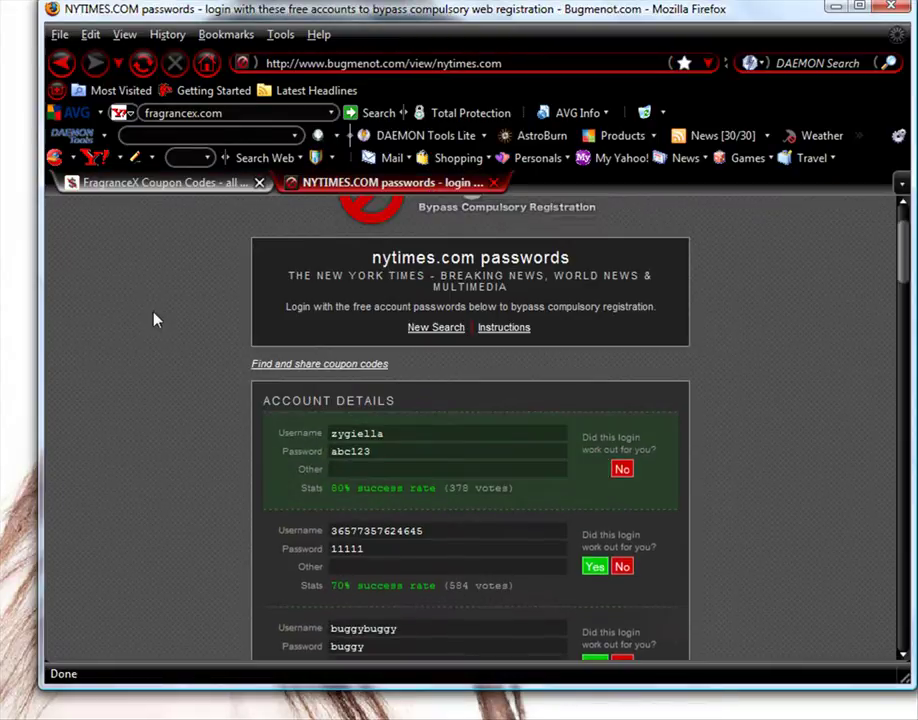
left_click(428, 262)
scroll(544, 363, "down", 5)
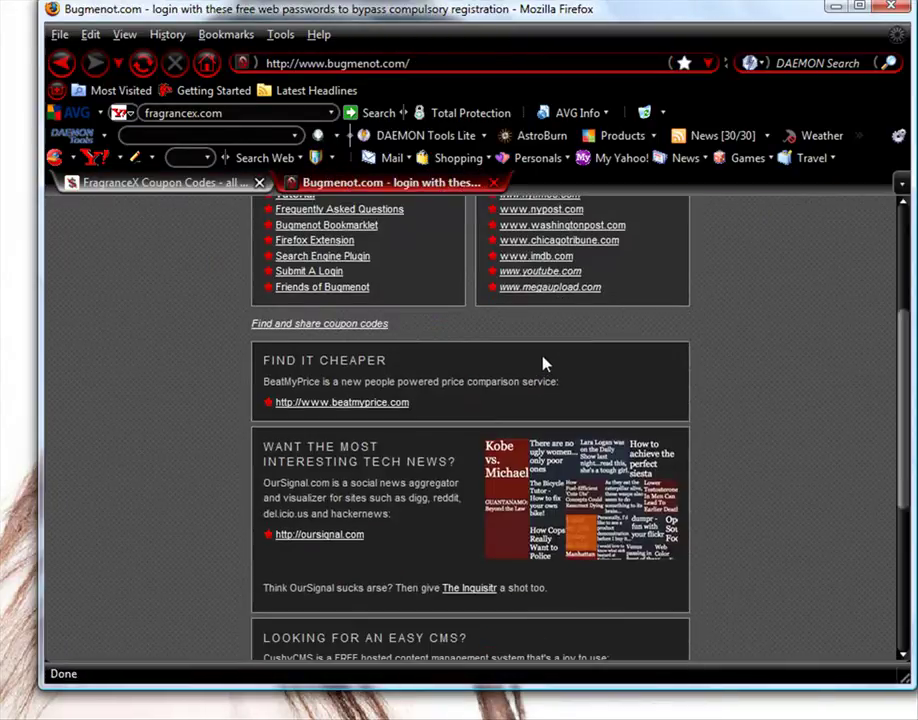
middle_click(393, 405)
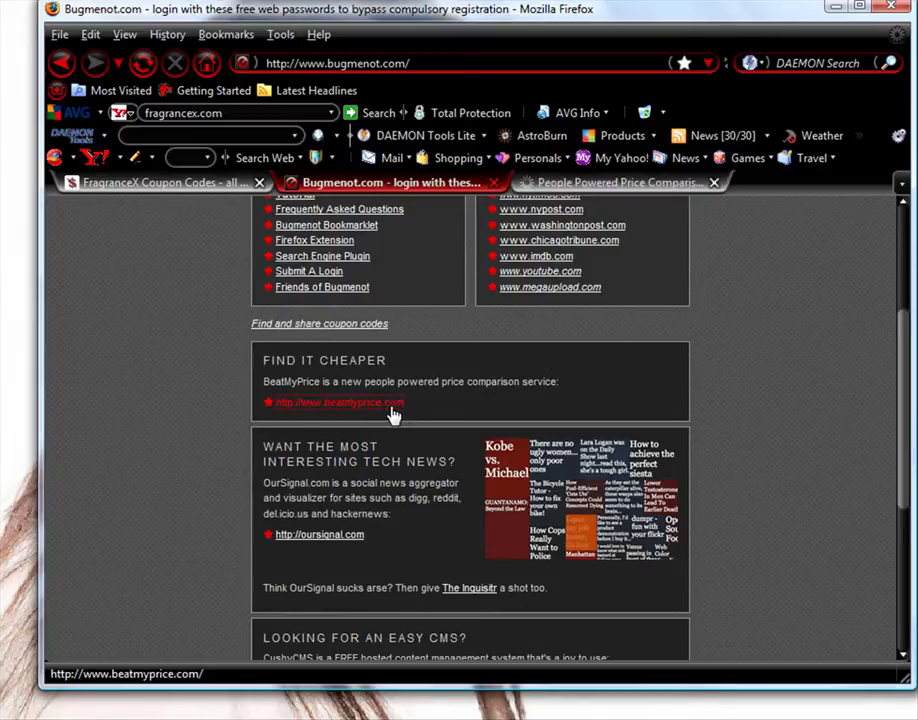
- View the BeatMyPrice tab, select its NAME field, and reload the page
left_click(640, 186)
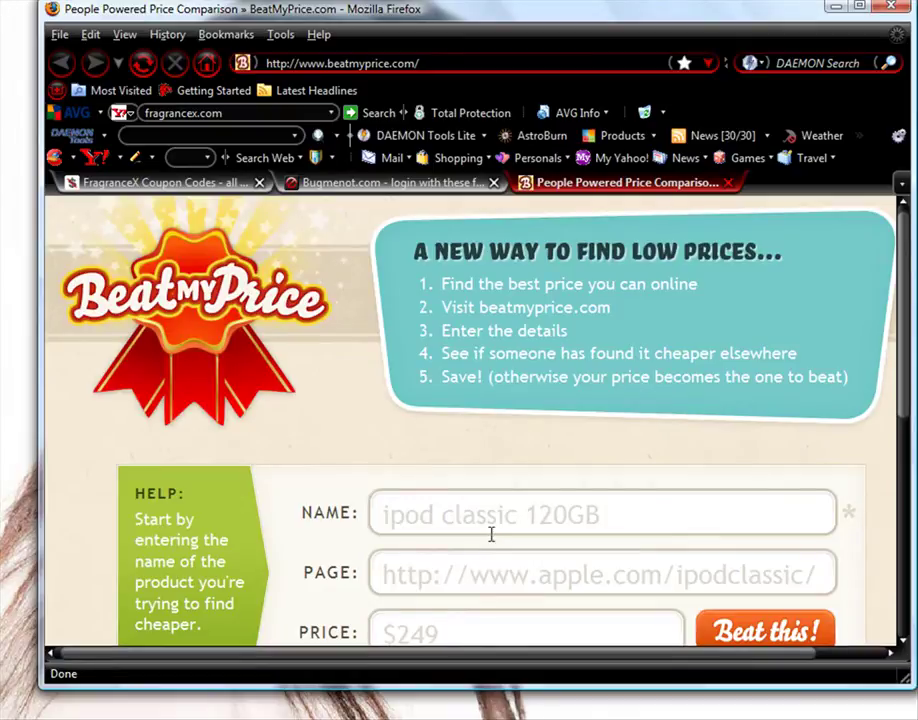
scroll(491, 535, "down", 3)
scroll(420, 529, "up", 3)
middle_click(385, 432)
middle_click(600, 420)
left_click(572, 255)
scroll(490, 330, "down", 3)
left_click(593, 310)
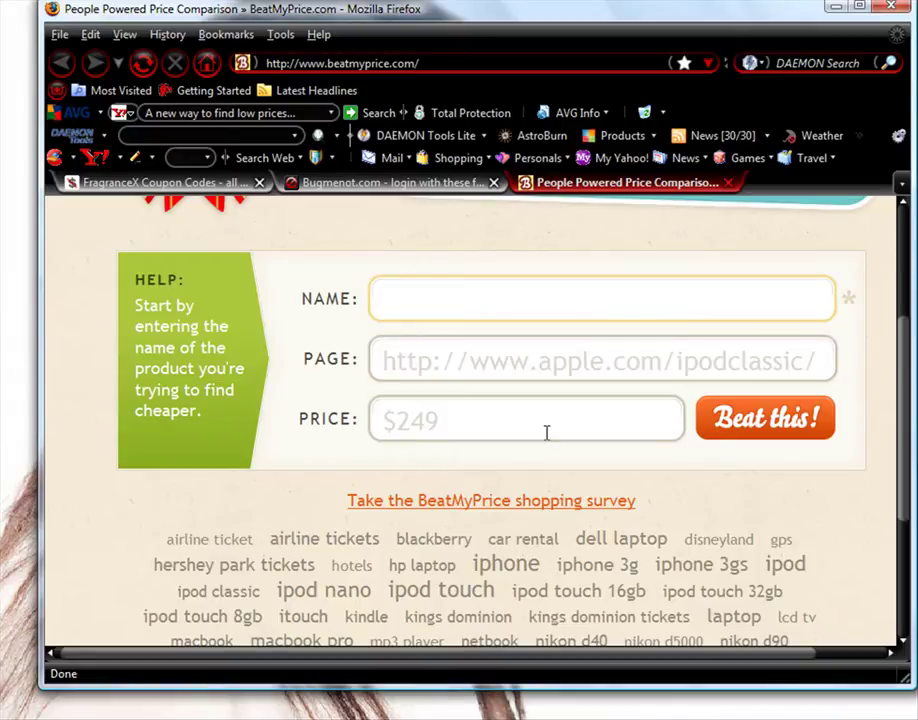
left_click(95, 63)
left_click(143, 63)
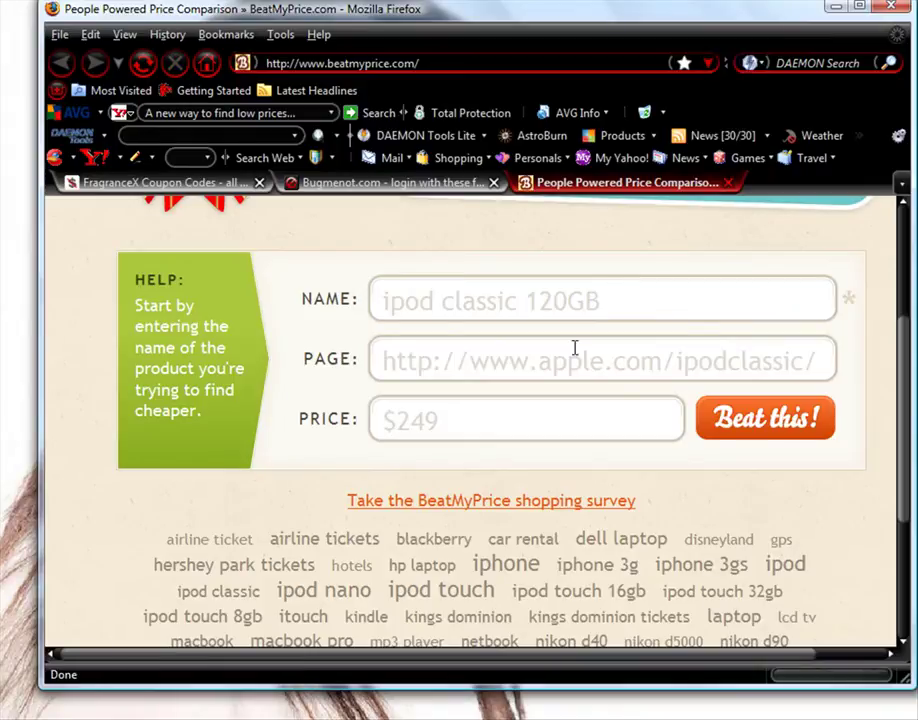
- Enter 'ipod classic 120GB' as the BeatMyPrice product name, then load google.com in a new tab
left_click(681, 301)
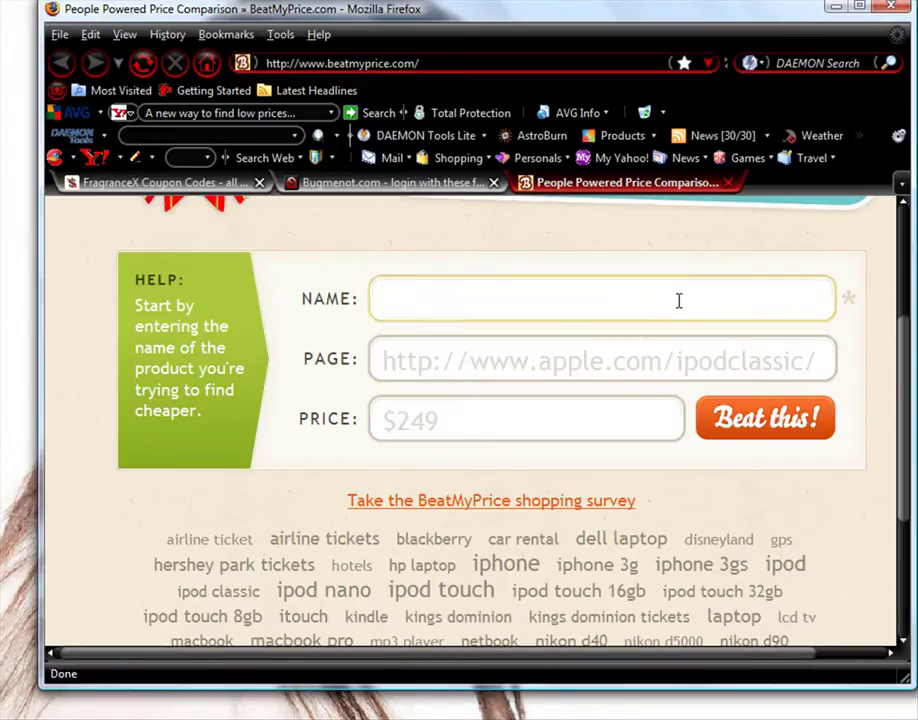
type("ipod ")
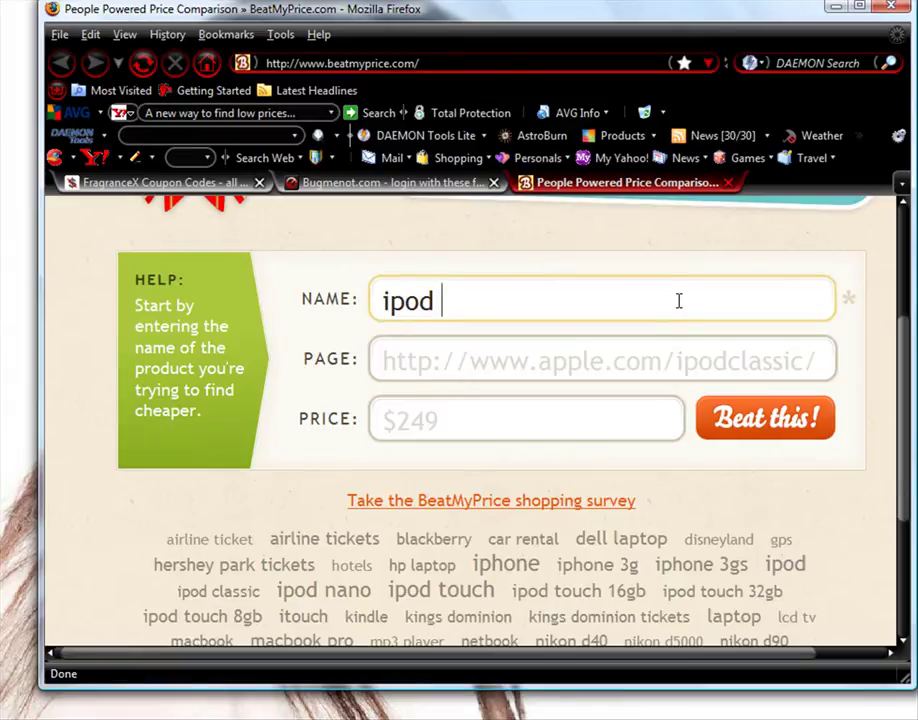
type("classic 120GB")
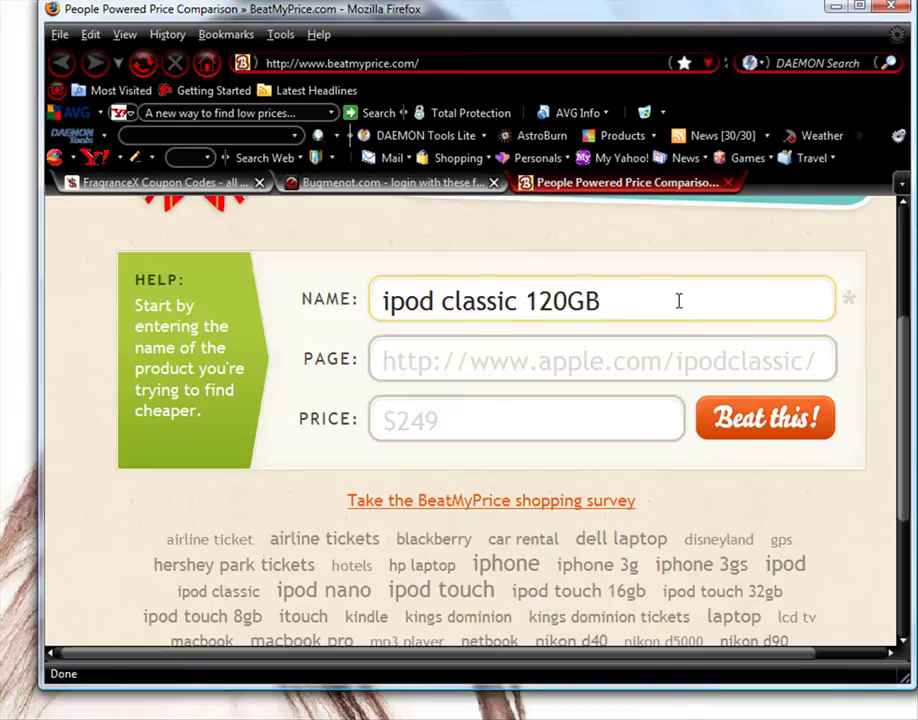
key("Tab")
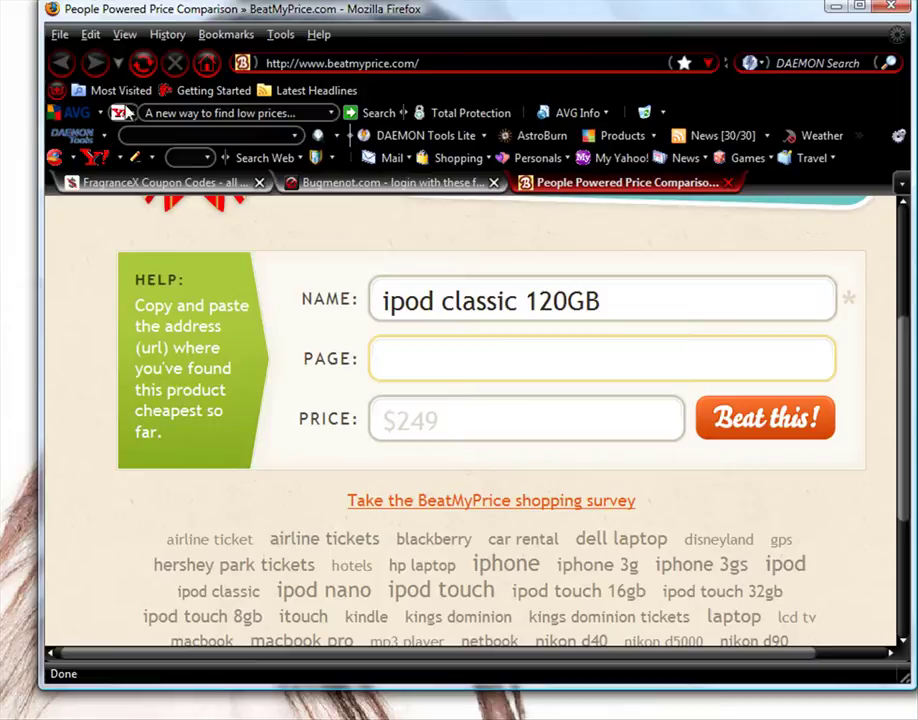
key("ctrl+t")
type("google.com")
key("Return")
type("ipod classic 12")
- Search Google for ipod classic 120gb and open Apple's iPod classic page
key("Down")
key("Return")
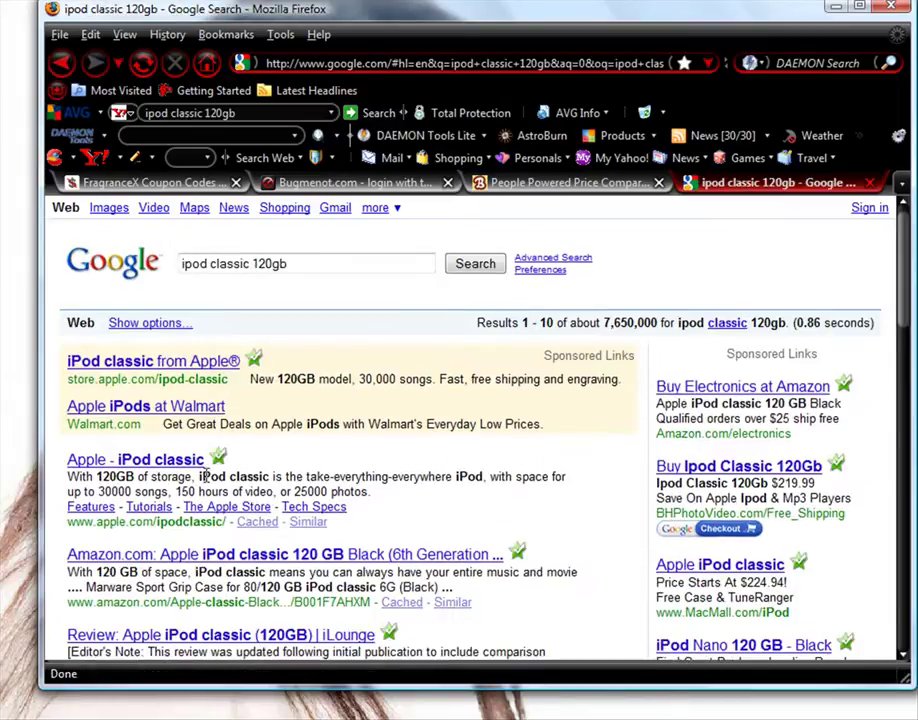
left_click(135, 459)
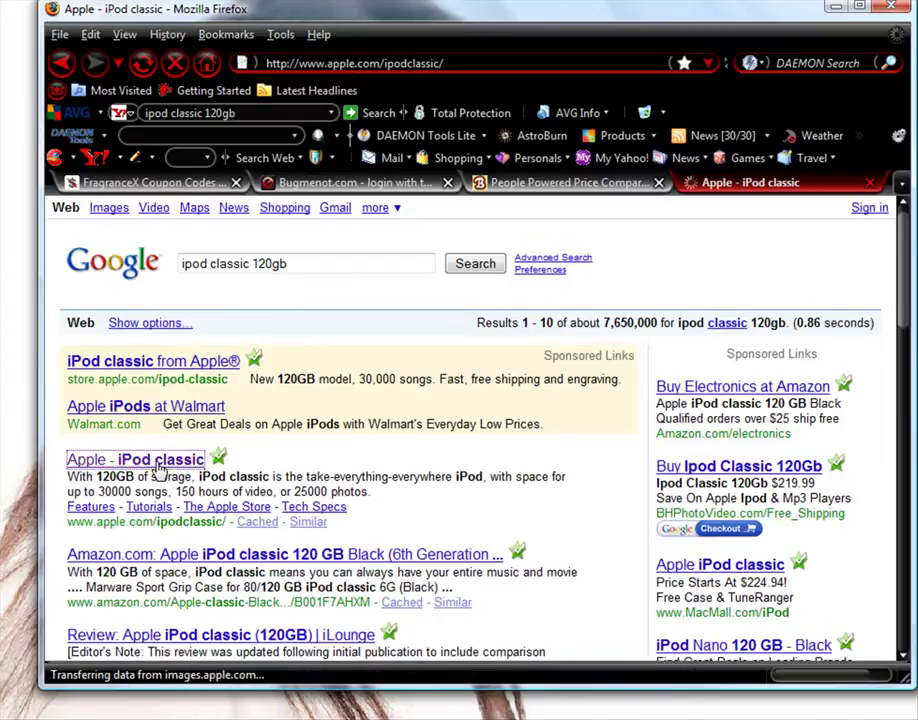
- Cut the Apple iPod classic page address and paste it into BeatMyPrice's PAGE field
right_click(540, 63)
left_click(575, 105)
left_click(567, 182)
right_click(615, 358)
left_click(693, 441)
- Paste the Apple page address into the PAGE field again and move to the PRICE field
left_click(750, 182)
scroll(710, 390, "down", 10)
scroll(700, 380, "up", 2)
scroll(623, 347, "up", 1)
scroll(623, 347, "up", 4)
scroll(818, 347, "up", 4)
left_click(565, 182)
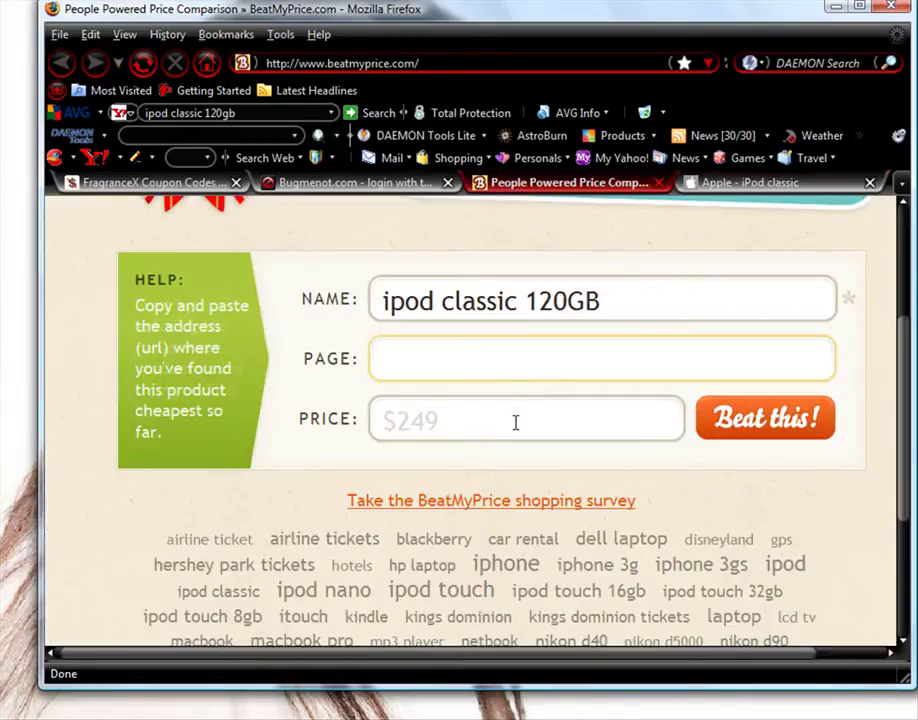
right_click(484, 373)
left_click(522, 456)
left_click(481, 428)
type("$249")
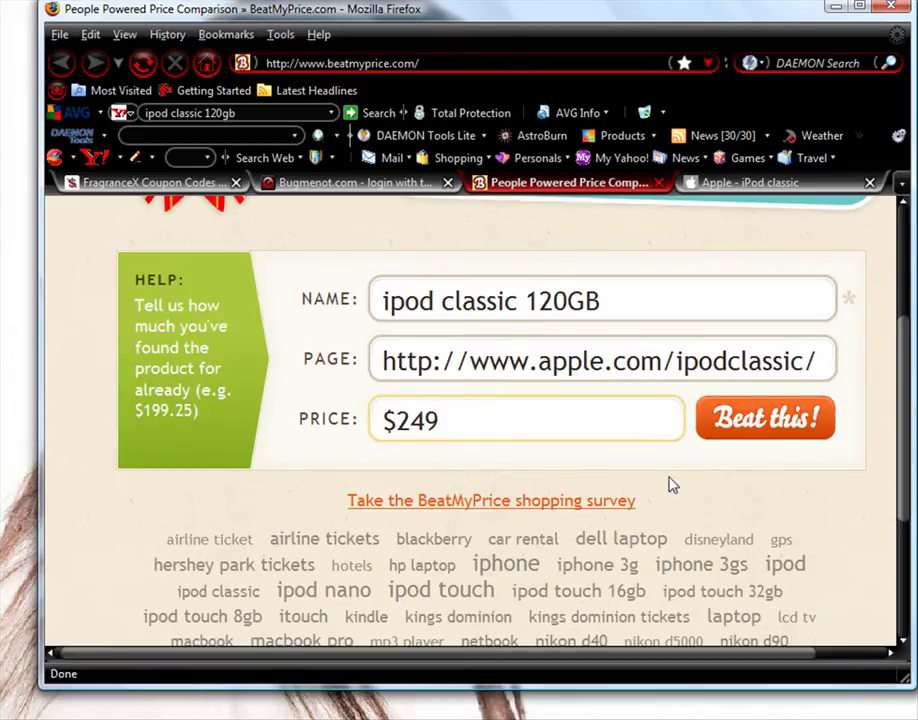
- Submit the ipod classic 120GB form and open a black iPod eBay listing in a new tab
left_click(764, 418)
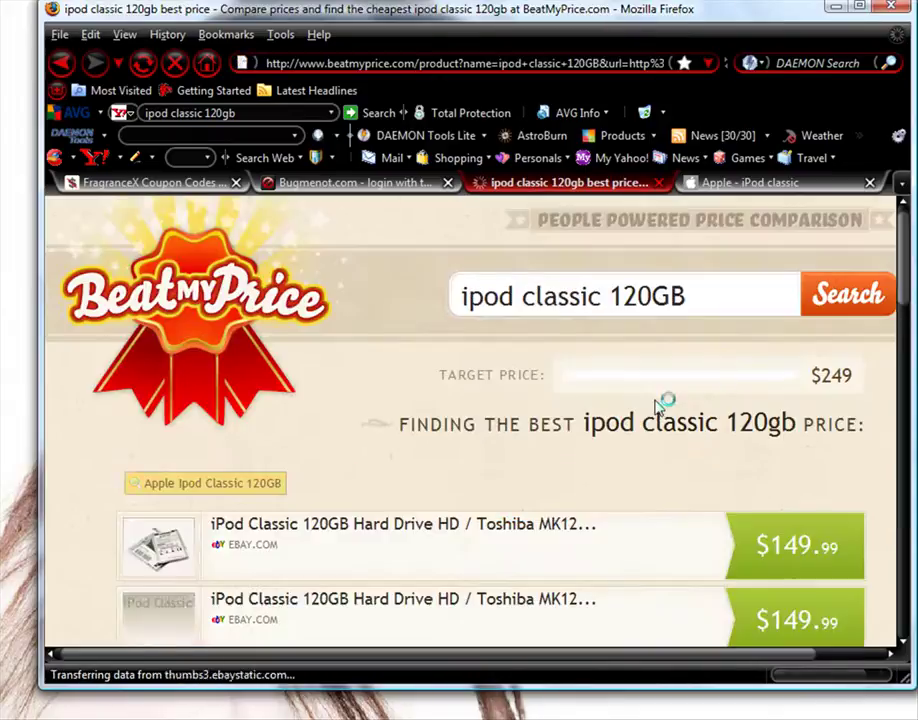
scroll(650, 344, "down", 2)
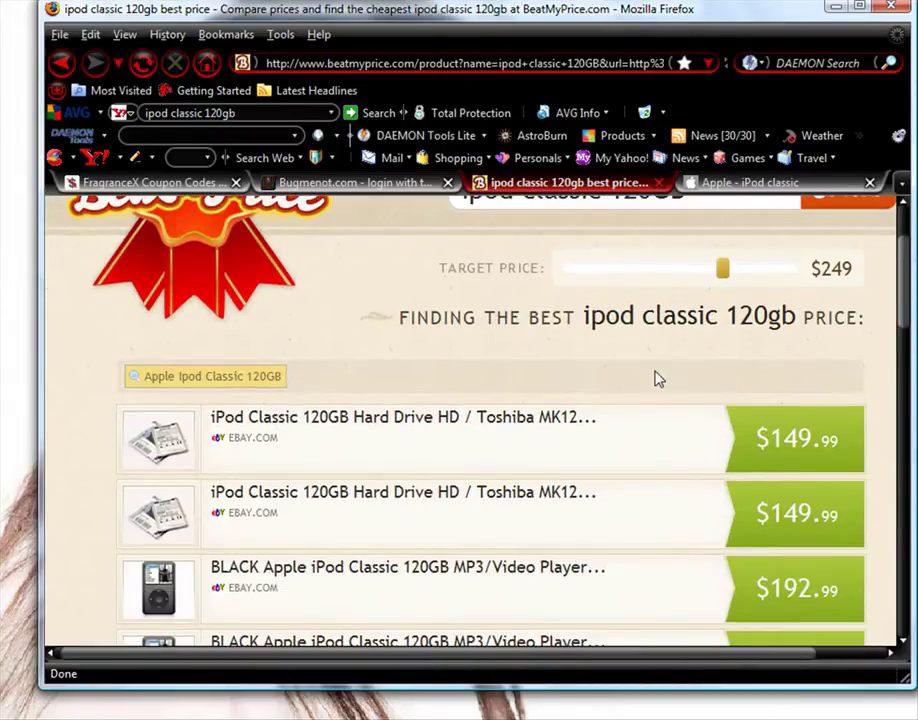
middle_click(627, 350)
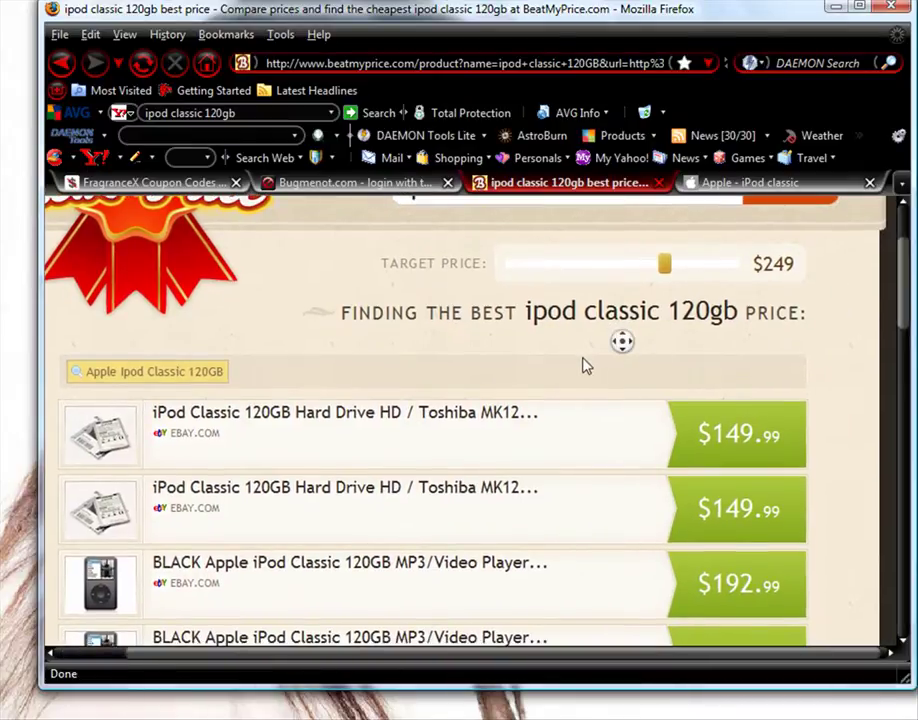
left_click(632, 370)
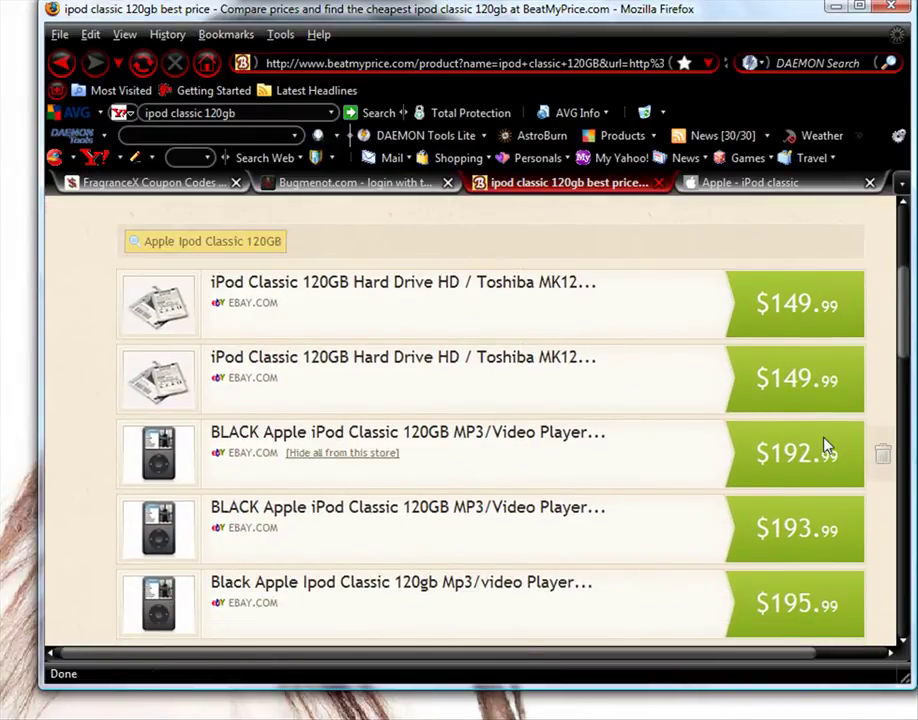
scroll(828, 447, "down", 3)
scroll(828, 447, "down", 3)
scroll(828, 447, "down", 3)
scroll(828, 443, "down", 3)
scroll(430, 338, "up", 3)
scroll(545, 420, "up", 3)
scroll(545, 420, "up", 3)
scroll(725, 428, "up", 3)
scroll(725, 428, "up", 5)
scroll(760, 430, "down", 2)
scroll(800, 370, "down", 1)
scroll(600, 350, "down", 1)
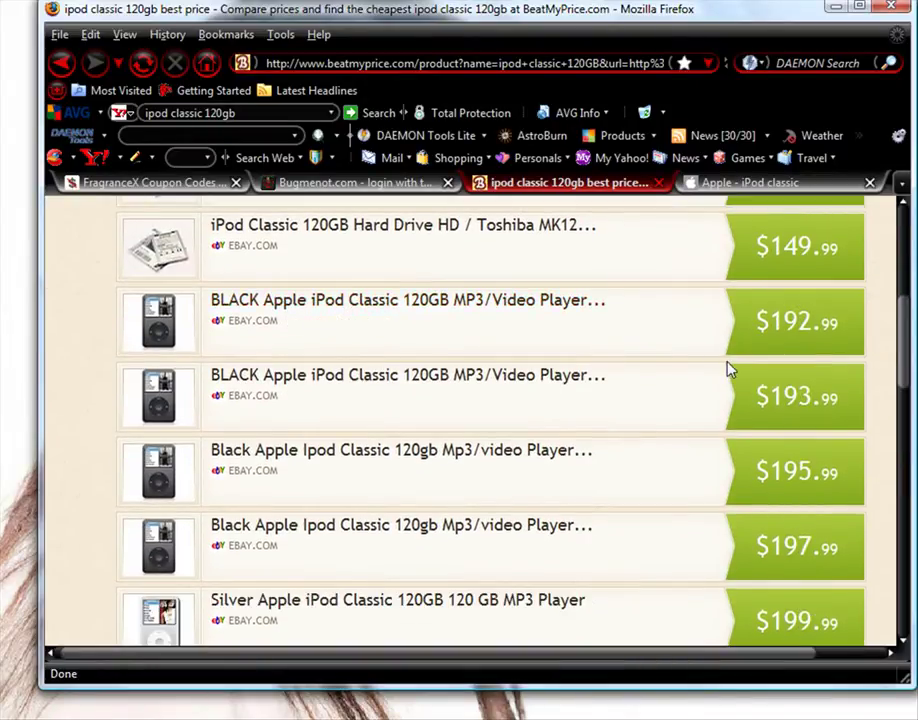
scroll(740, 370, "up", 5)
scroll(815, 372, "down", 3)
scroll(830, 505, "down", 2)
scroll(828, 497, "down", 3)
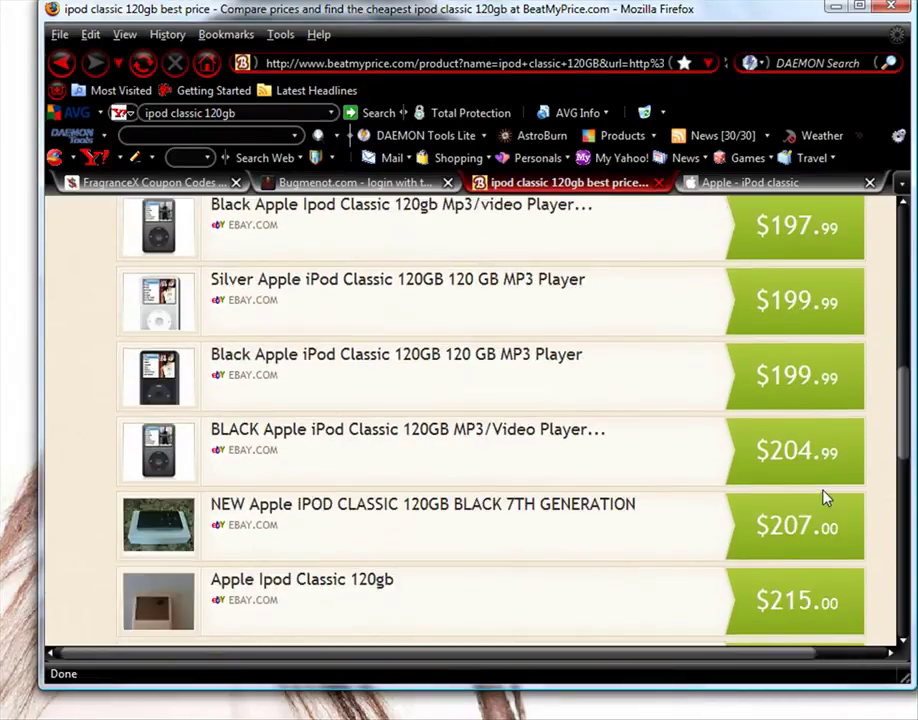
scroll(828, 497, "down", 3)
scroll(828, 497, "down", 4)
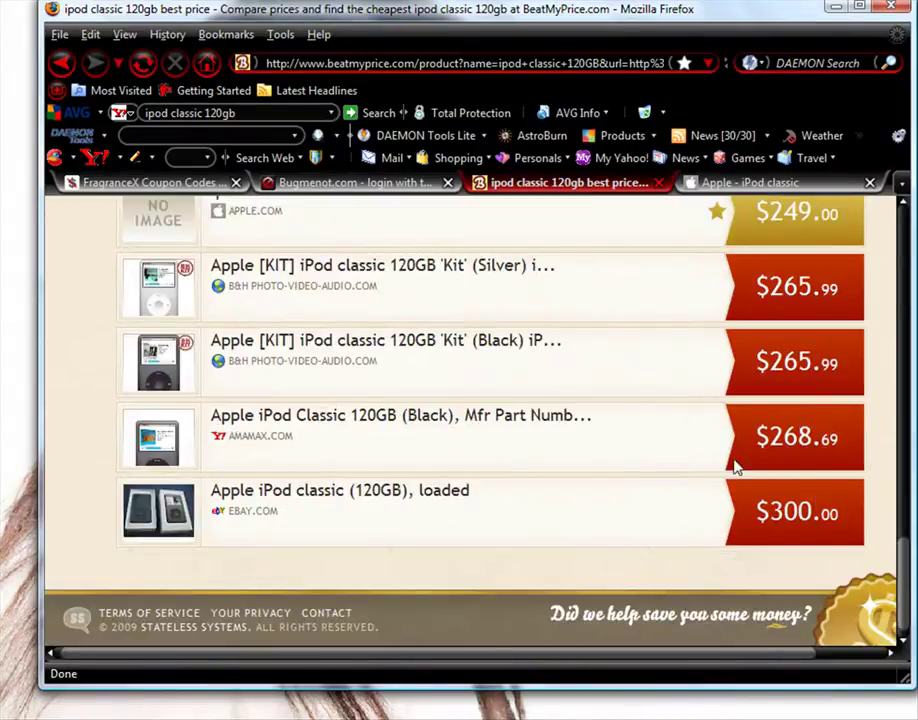
scroll(740, 450, "up", 4)
scroll(740, 450, "up", 4)
scroll(800, 408, "up", 5)
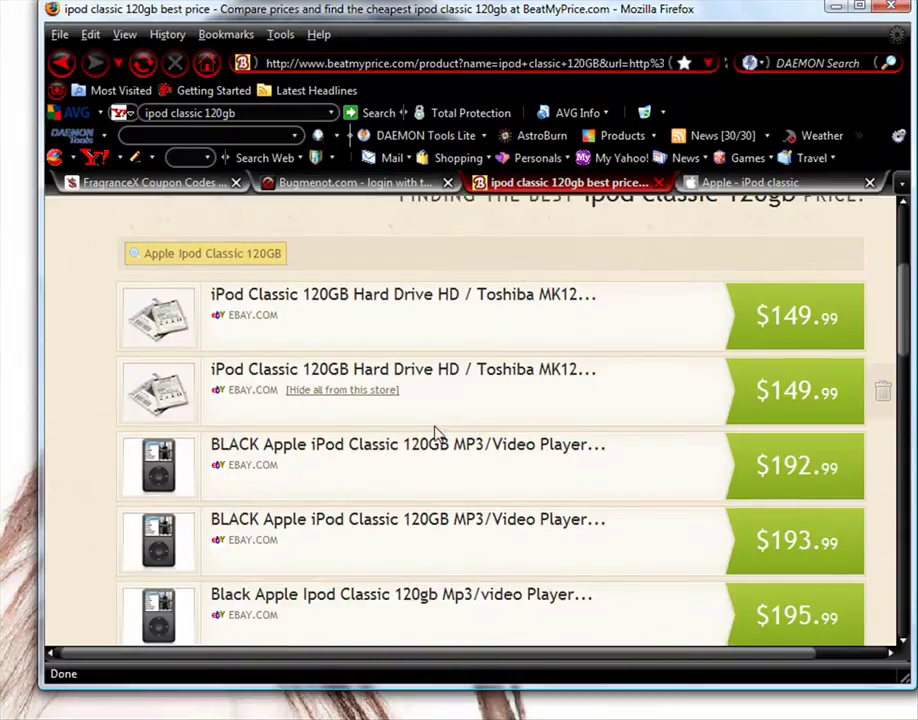
scroll(480, 432, "down", 1)
- View a black iPod eBay listing, then close it and return to the price results
left_click(333, 450)
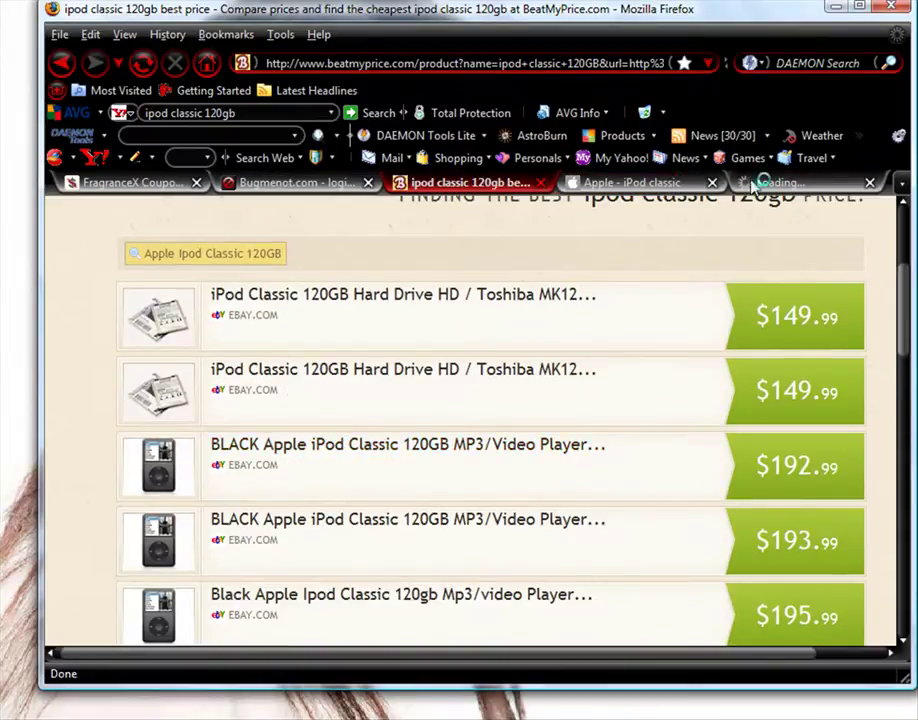
left_click(790, 185)
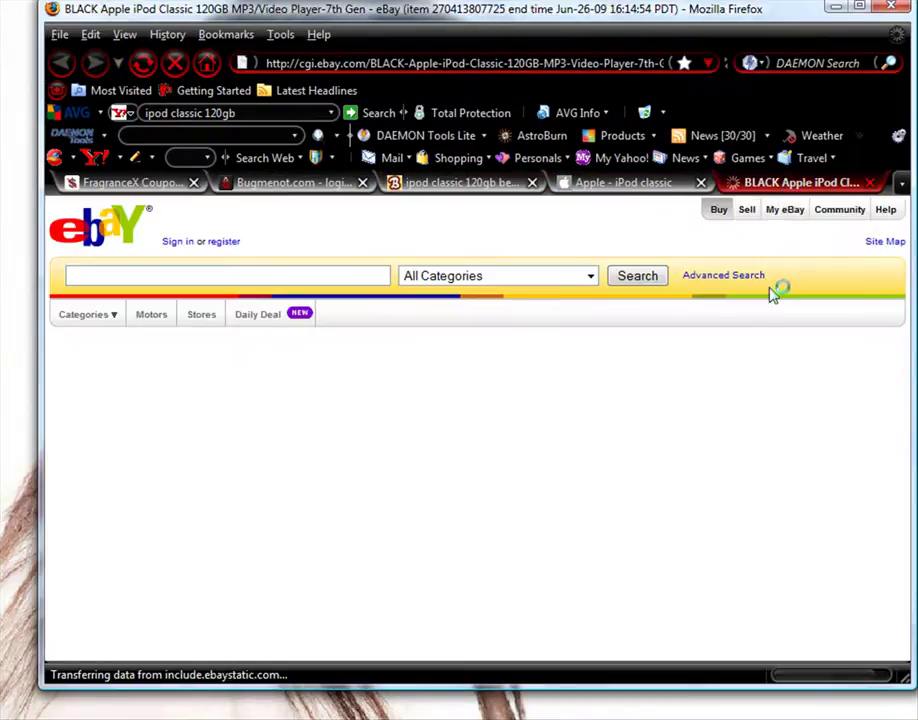
scroll(683, 430, "down", 3)
scroll(683, 430, "up", 3)
left_click(870, 182)
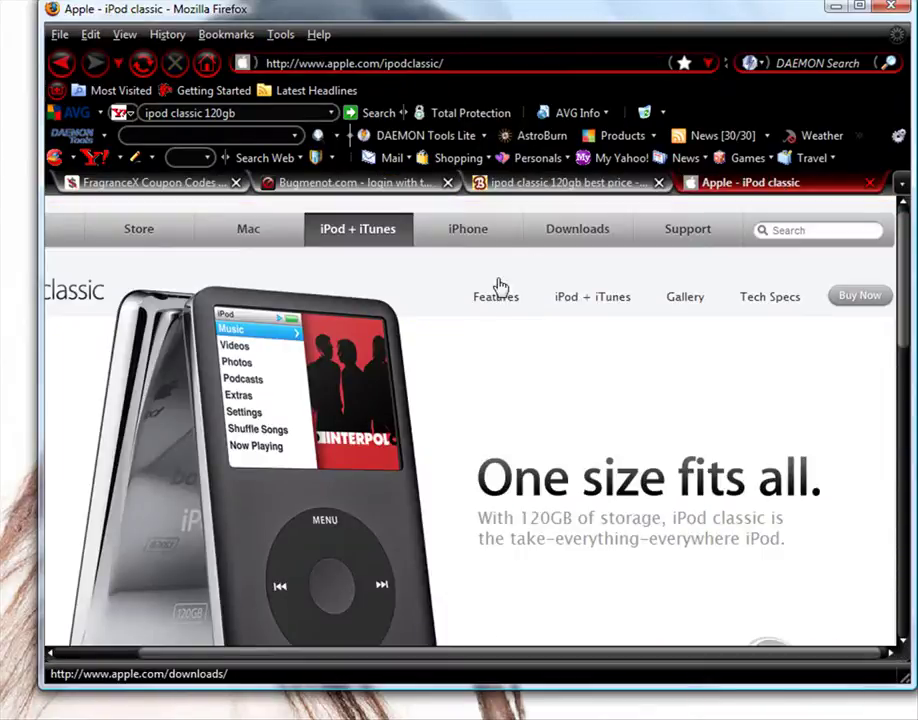
left_click(530, 185)
scroll(330, 420, "down", 2)
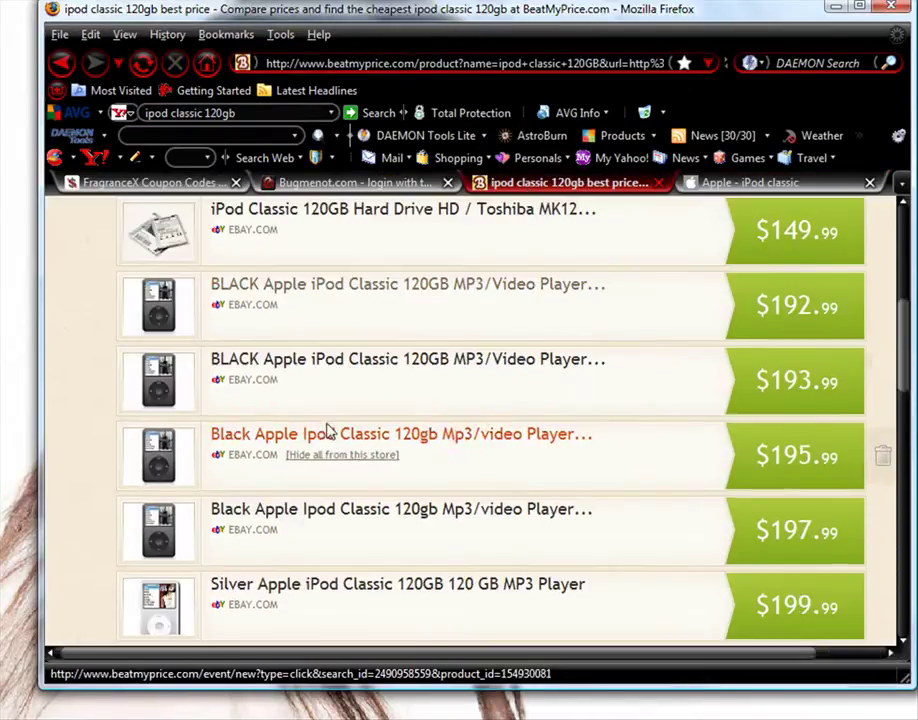
- Check another listing and the Silver iPod Classic 120GB listing at $199.99, closing each
left_click(378, 362)
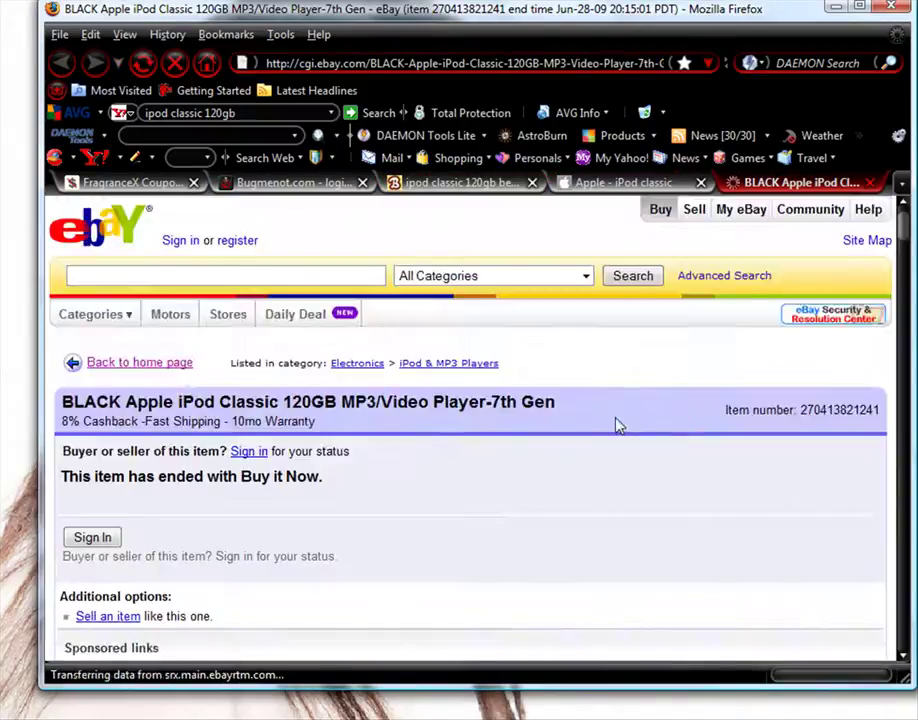
scroll(615, 420, "down", 3)
middle_click(780, 186)
left_click(560, 183)
scroll(410, 380, "down", 2)
middle_click(380, 428)
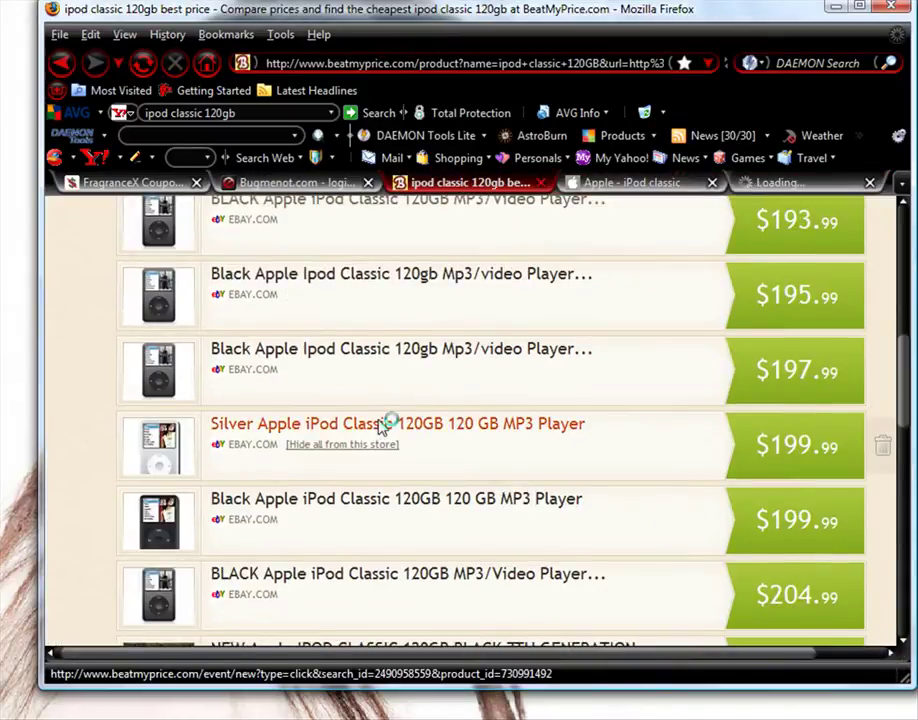
left_click(768, 185)
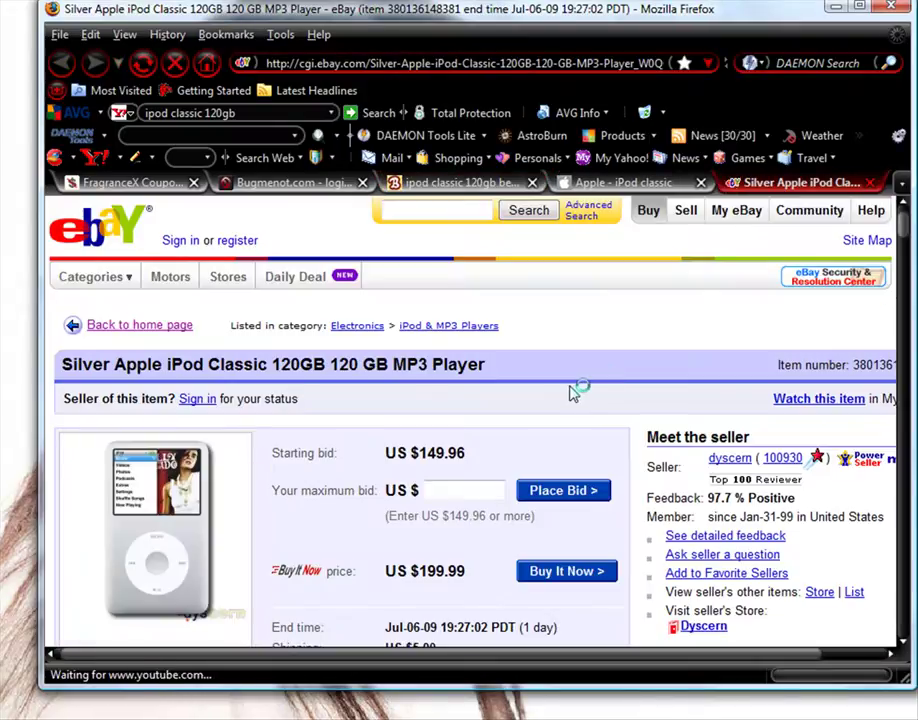
scroll(560, 380, "down", 3)
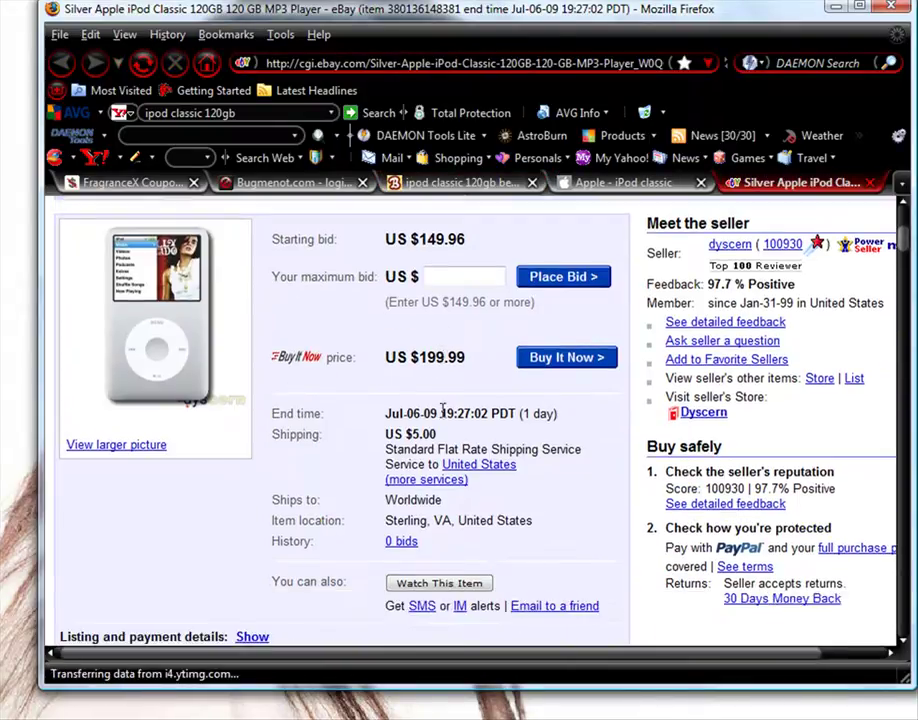
scroll(441, 404, "down", 3)
scroll(449, 412, "up", 1)
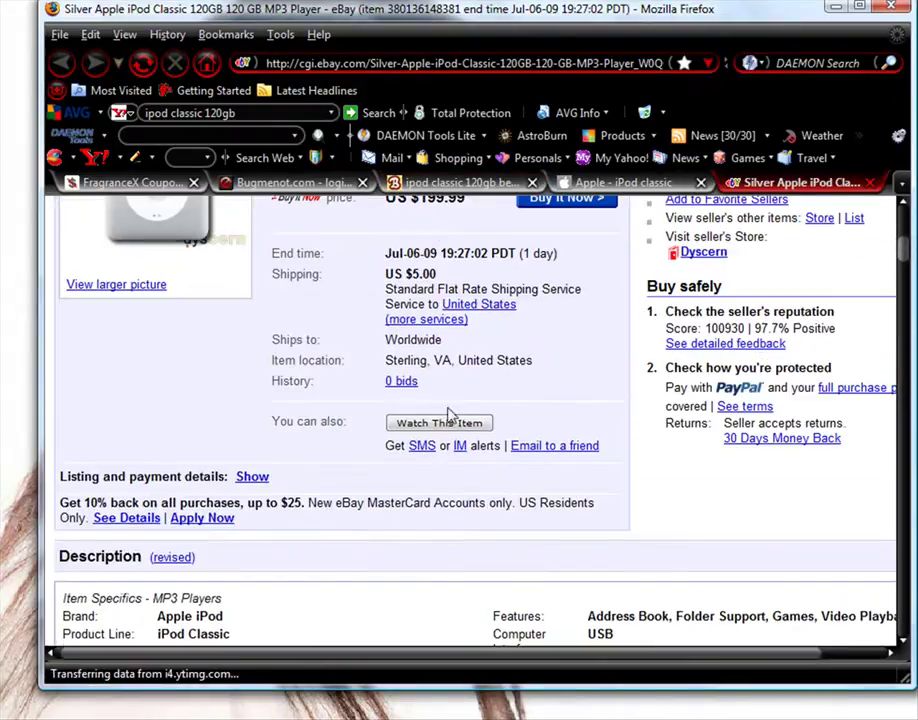
left_click(871, 185)
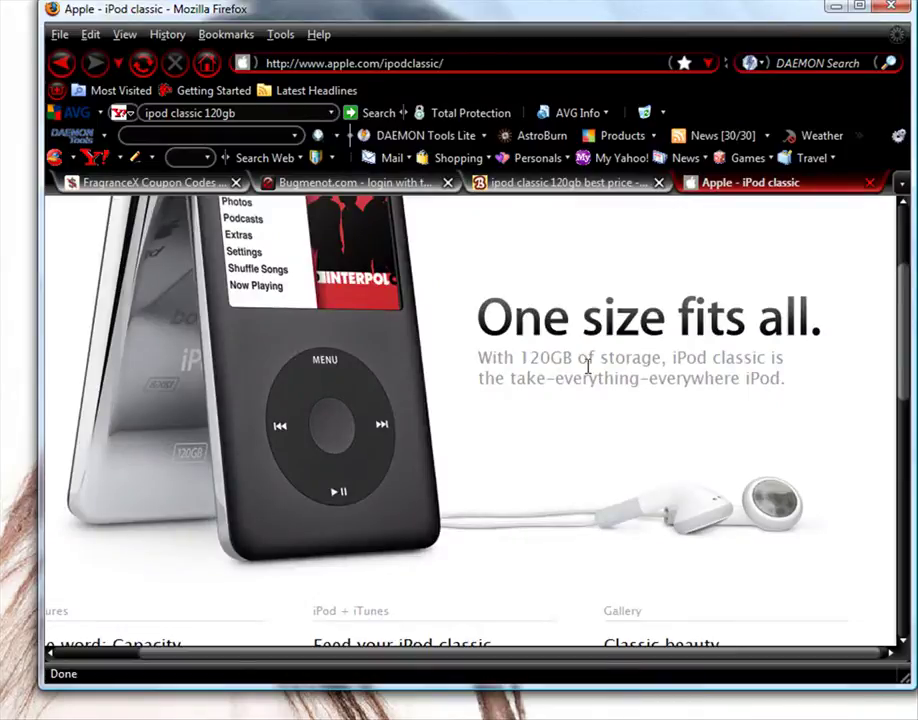